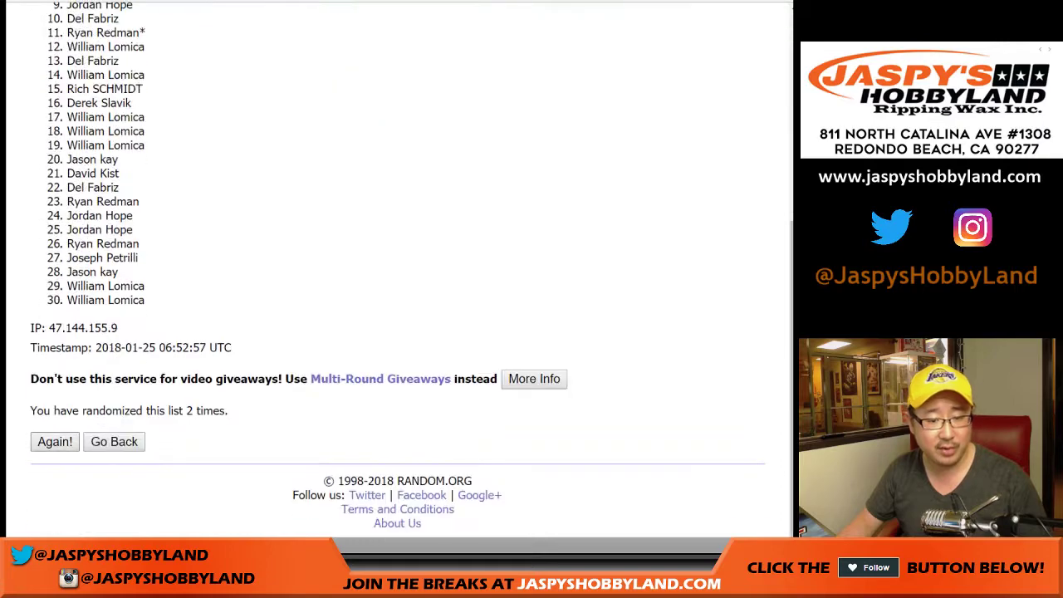
Reshuffle the RANDOM.ORG customer list to six randomizations and select the top name.
click(54, 441)
click(54, 441)
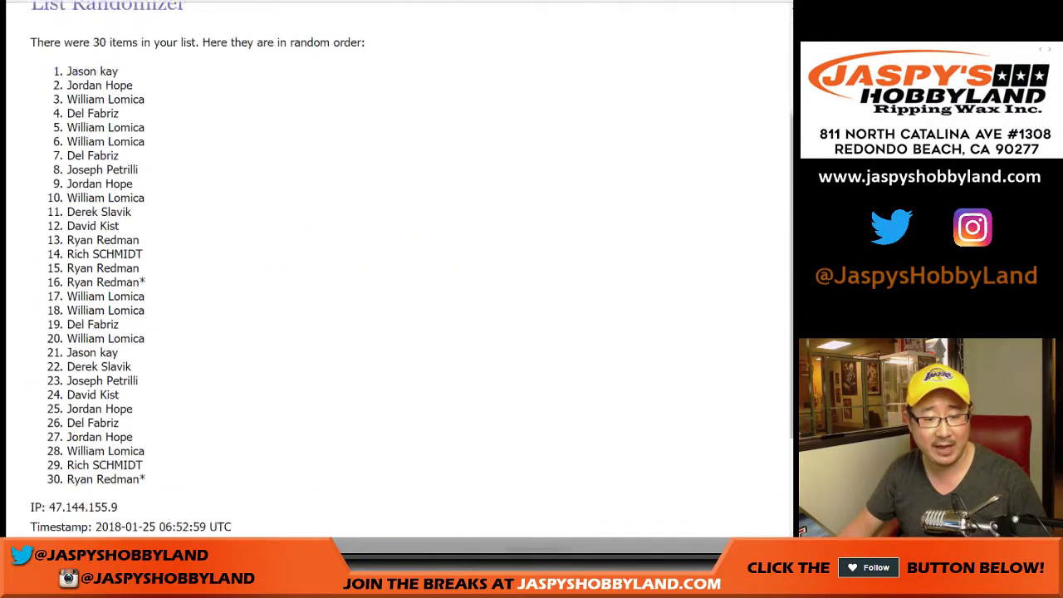
click(54, 441)
drag(227, 410, 159, 411)
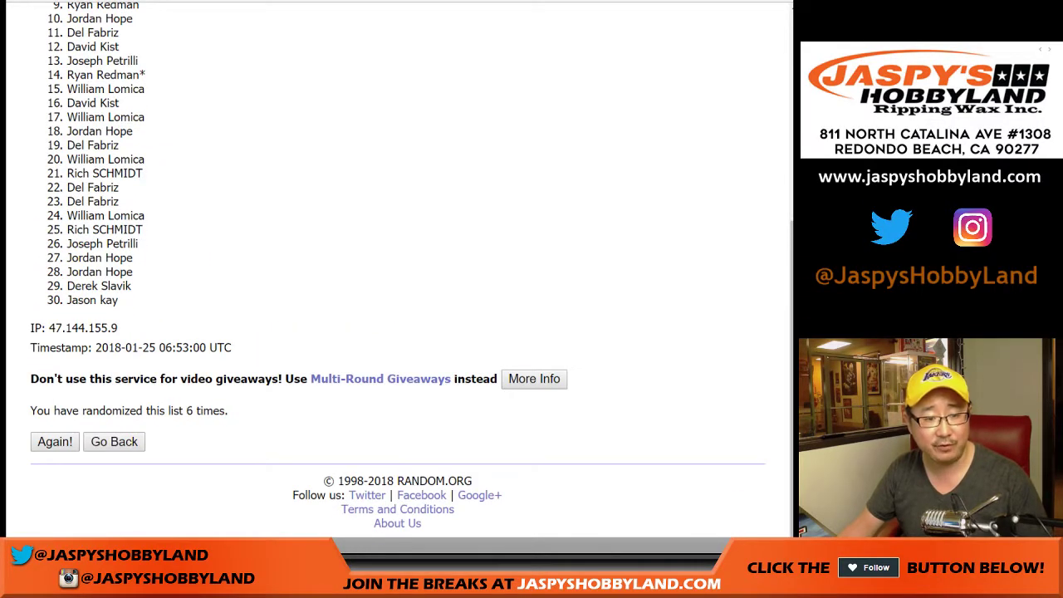
scroll(399, 265, up, 3)
drag(118, 197, 66, 198)
key(ctrl+c)
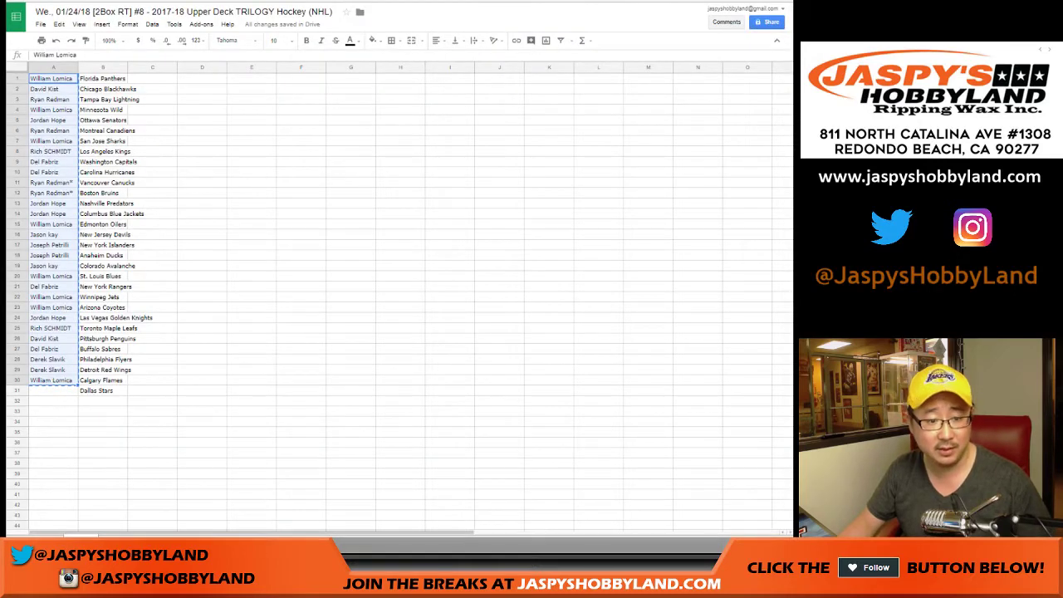
Paste the copied customer name into A31 beside Dallas Stars.
click(52, 391)
key(ctrl+v)
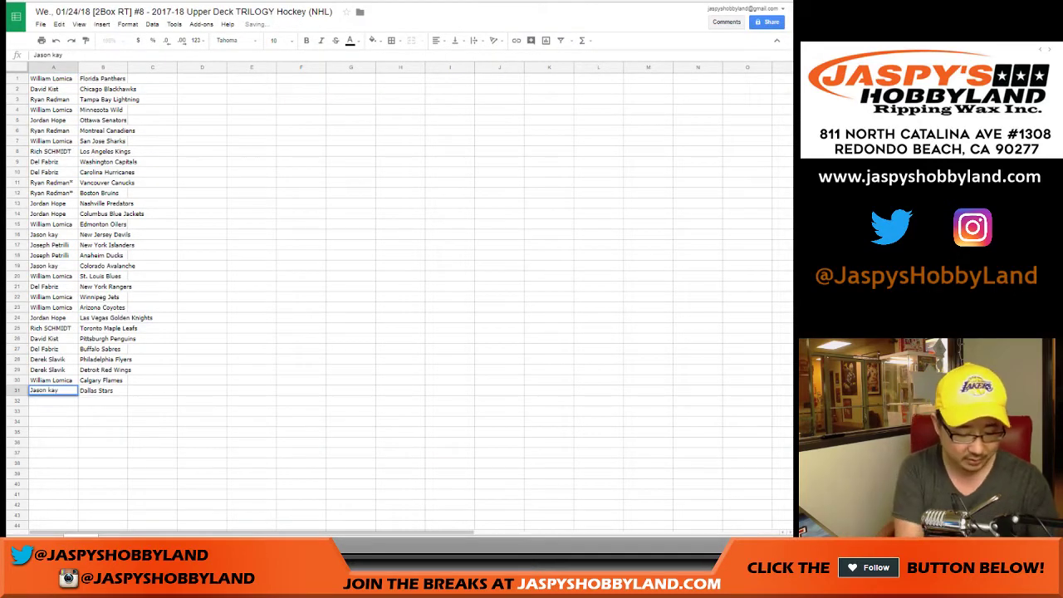
click(53, 401)
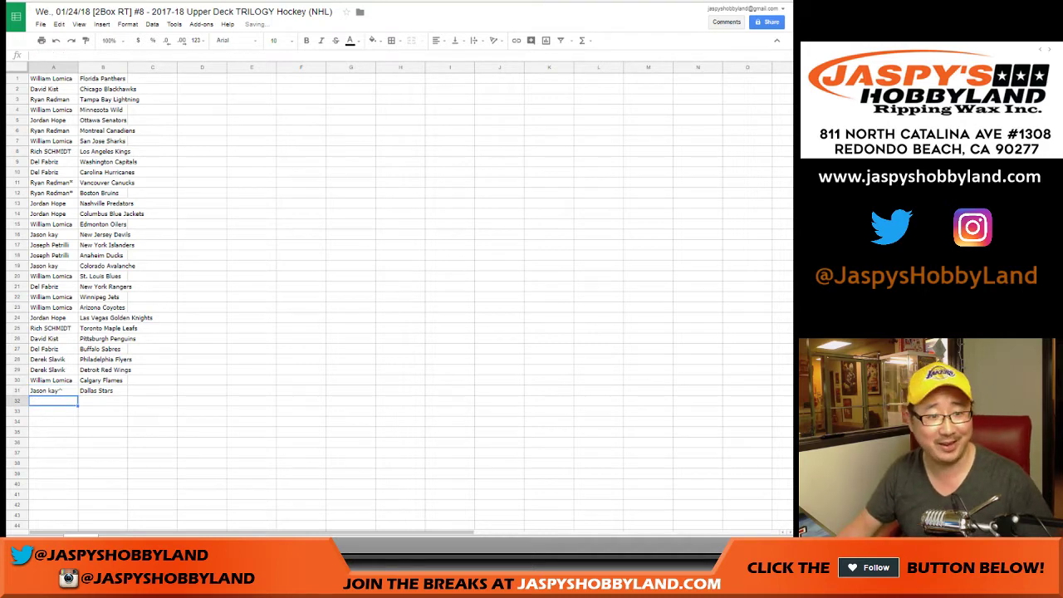
Set the whole sheet's font to Roboto at size 14.
key(ctrl+a)
click(227, 40)
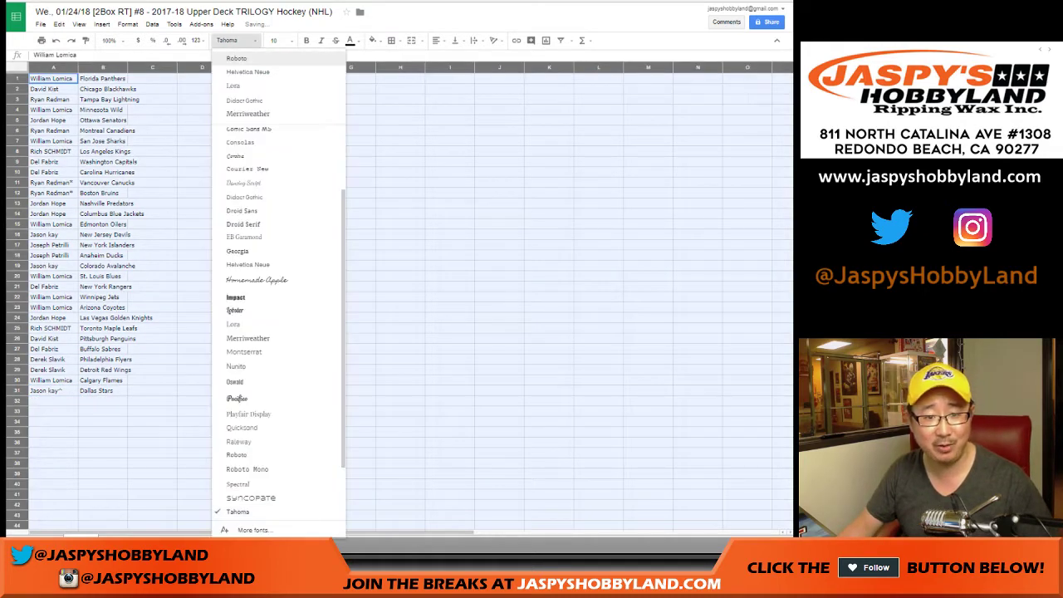
click(236, 58)
click(277, 40)
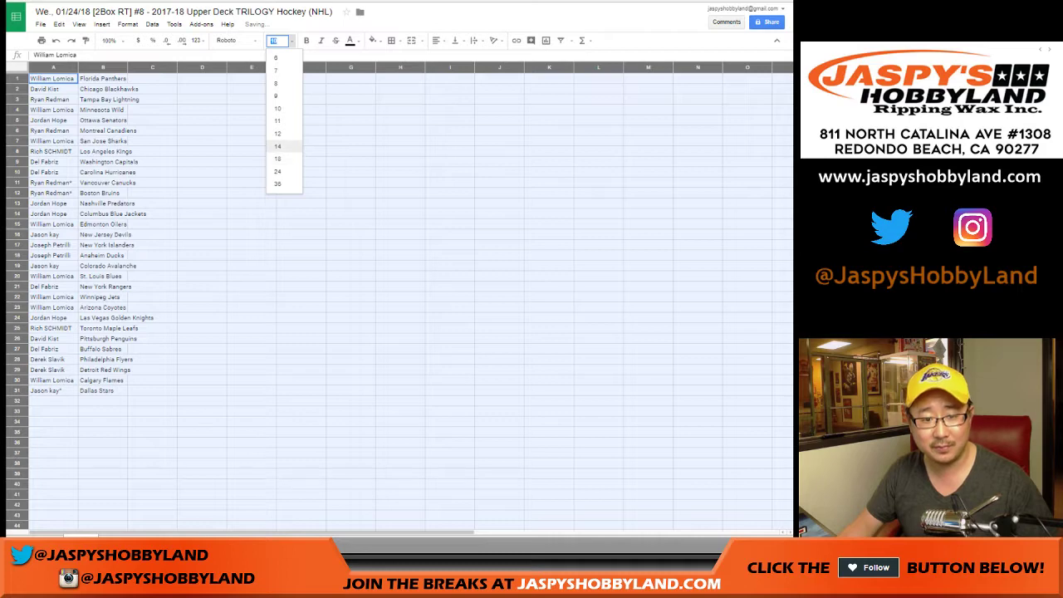
click(277, 147)
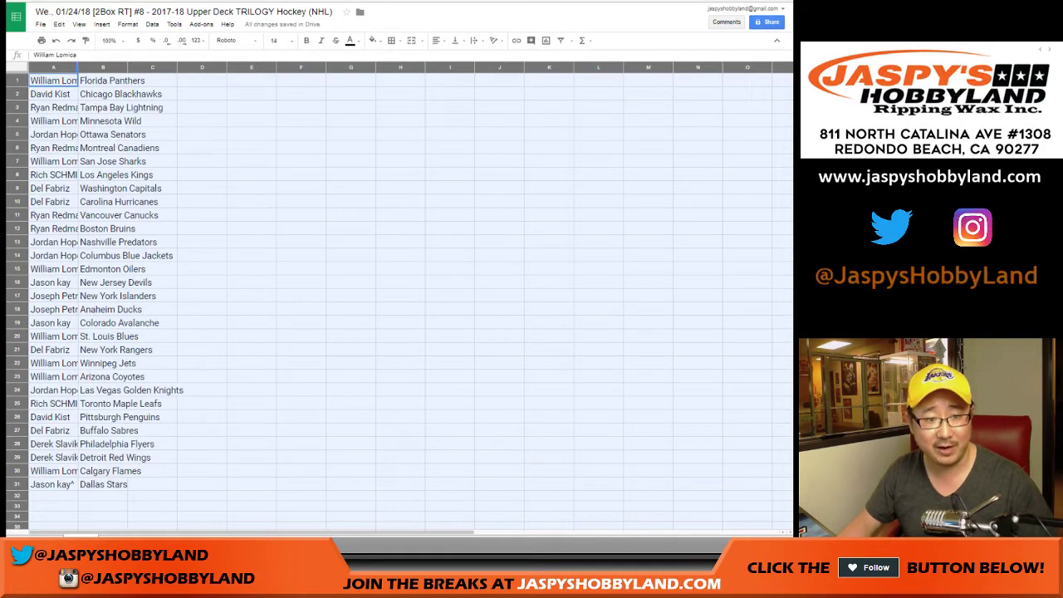
Auto-fit columns A and B and center-align the range A1:B31.
double_click(78, 66)
drag(61, 81, 146, 484)
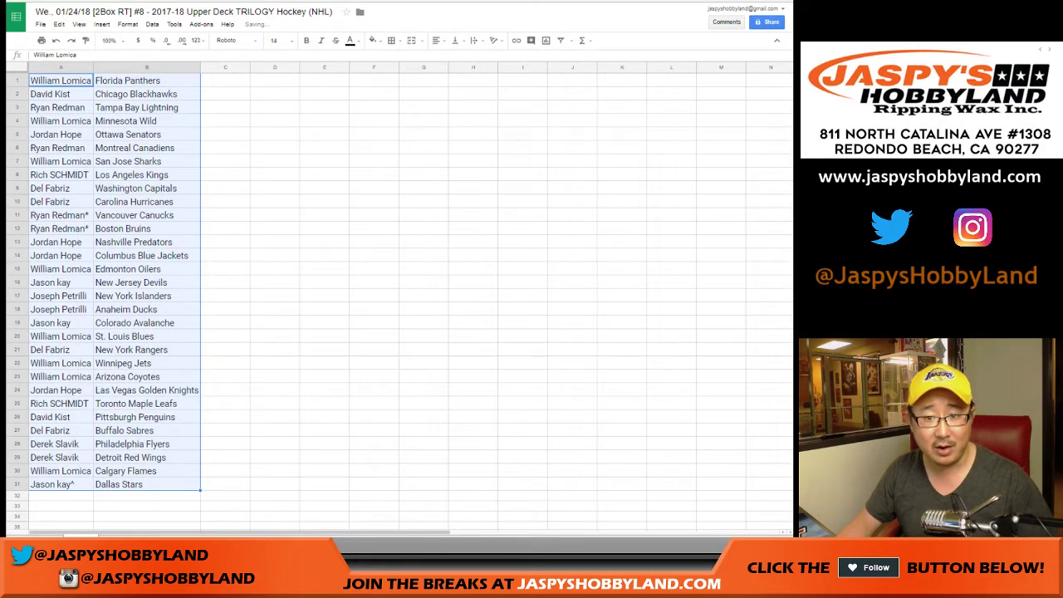
click(436, 40)
click(454, 58)
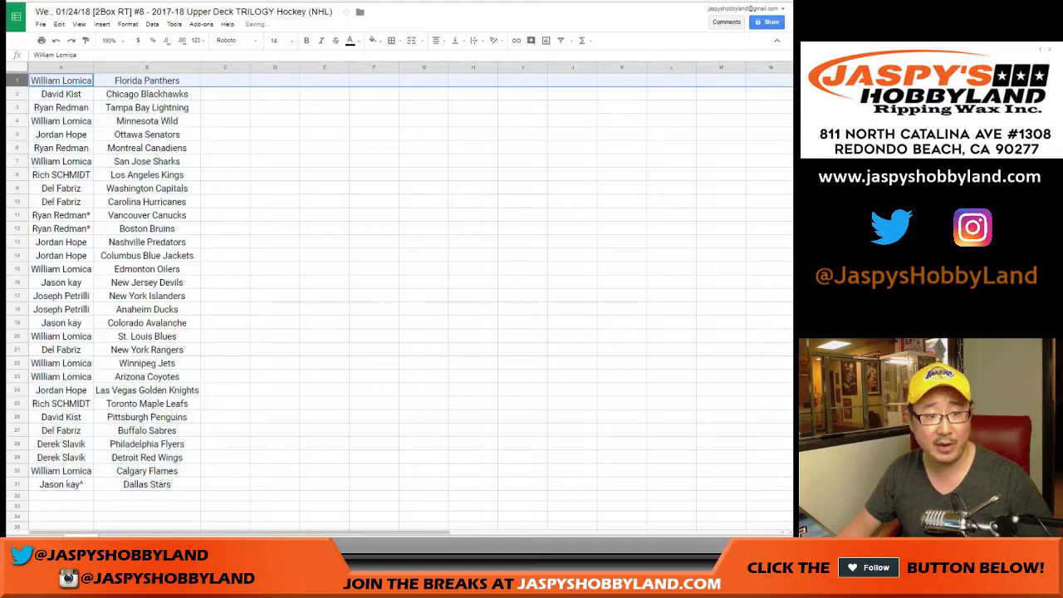
click(17, 94)
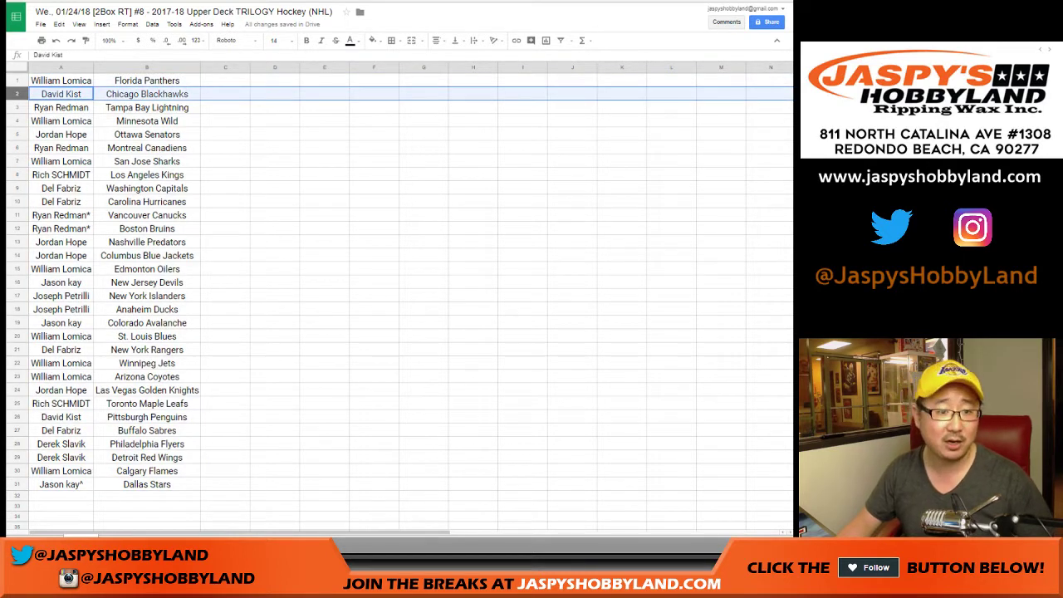
click(17, 108)
click(16, 120)
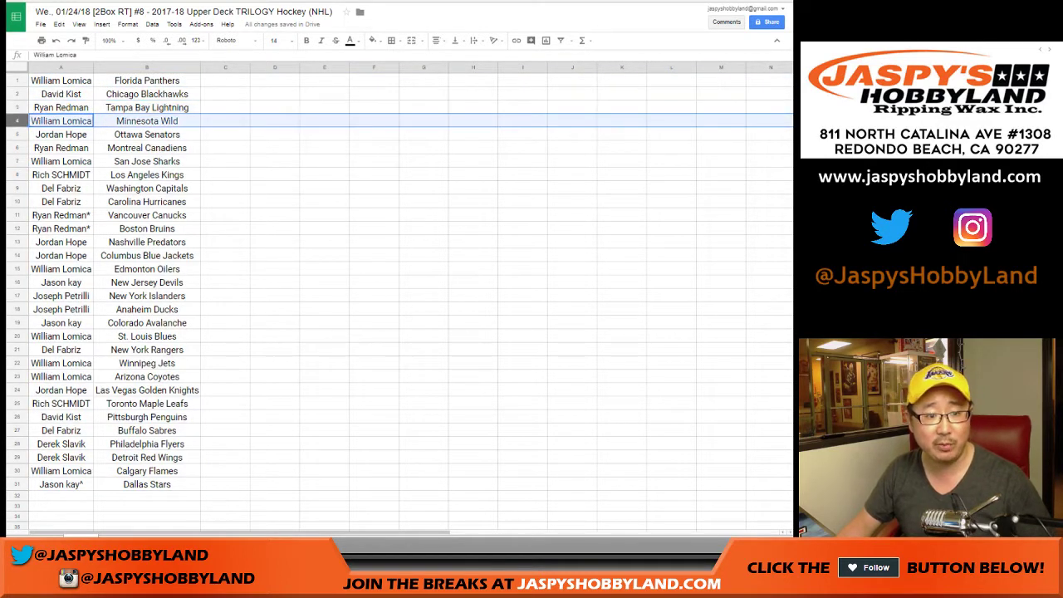
click(17, 134)
click(17, 147)
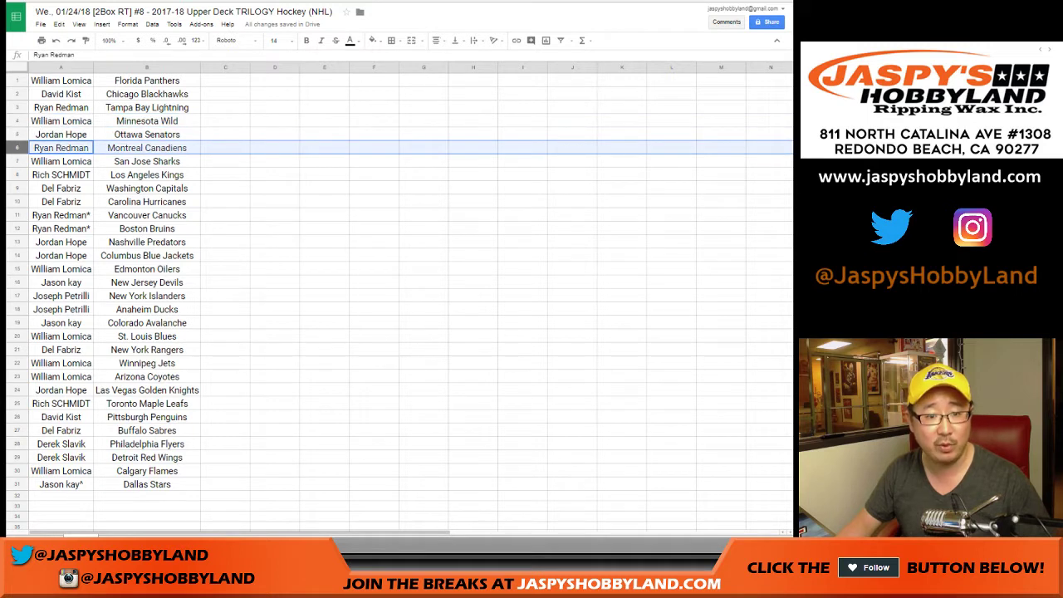
click(17, 161)
click(17, 174)
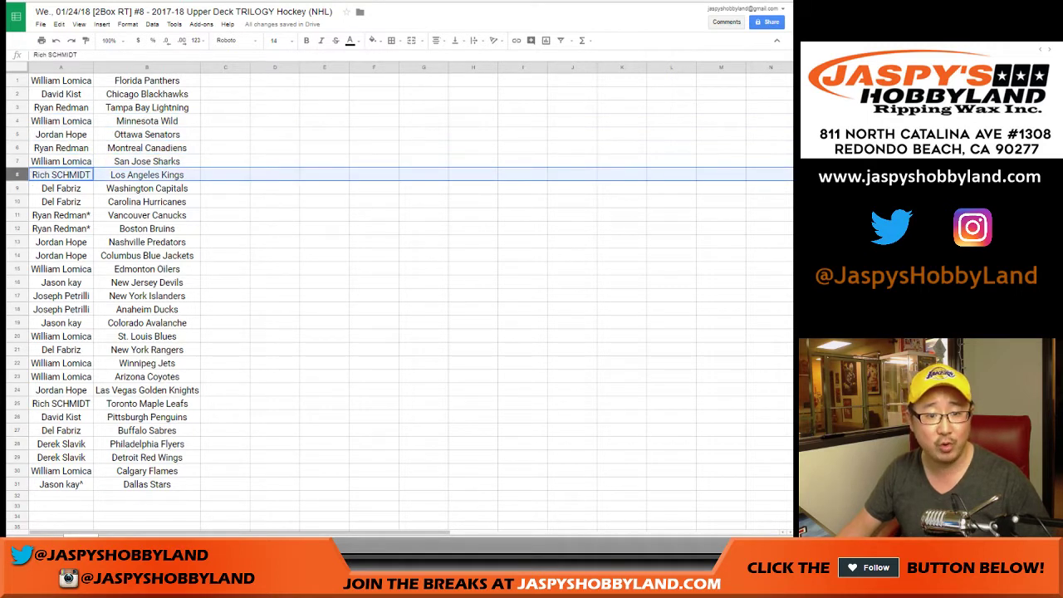
click(17, 188)
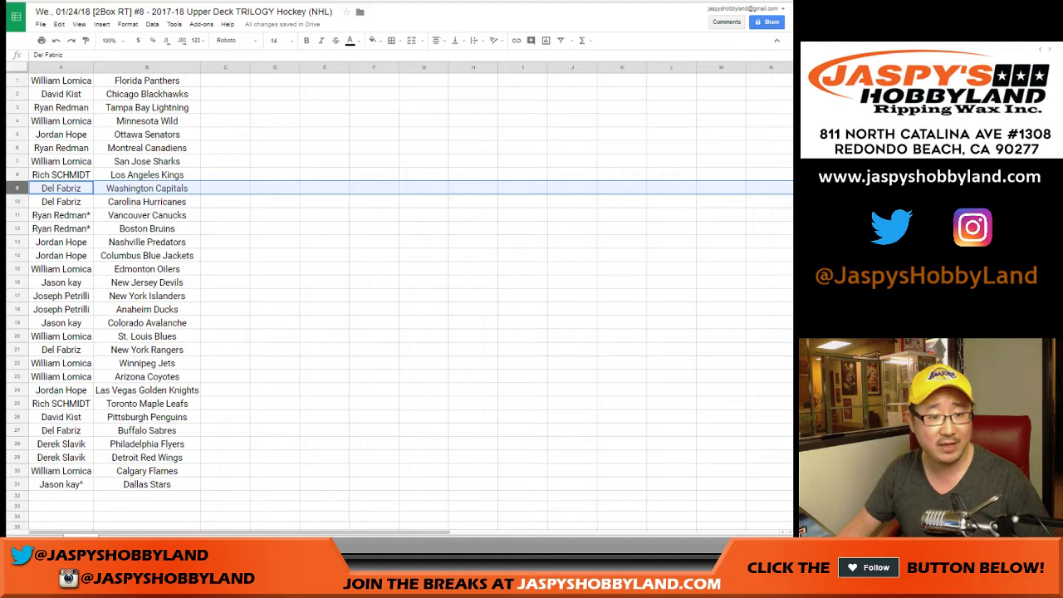
key(shift+Down)
click(17, 215)
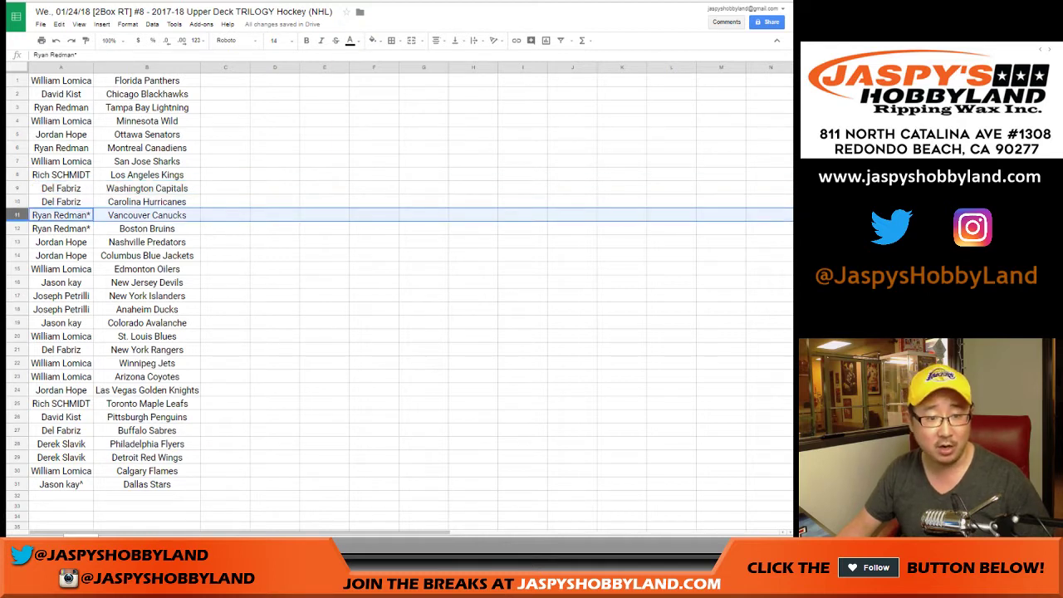
key(shift+Down)
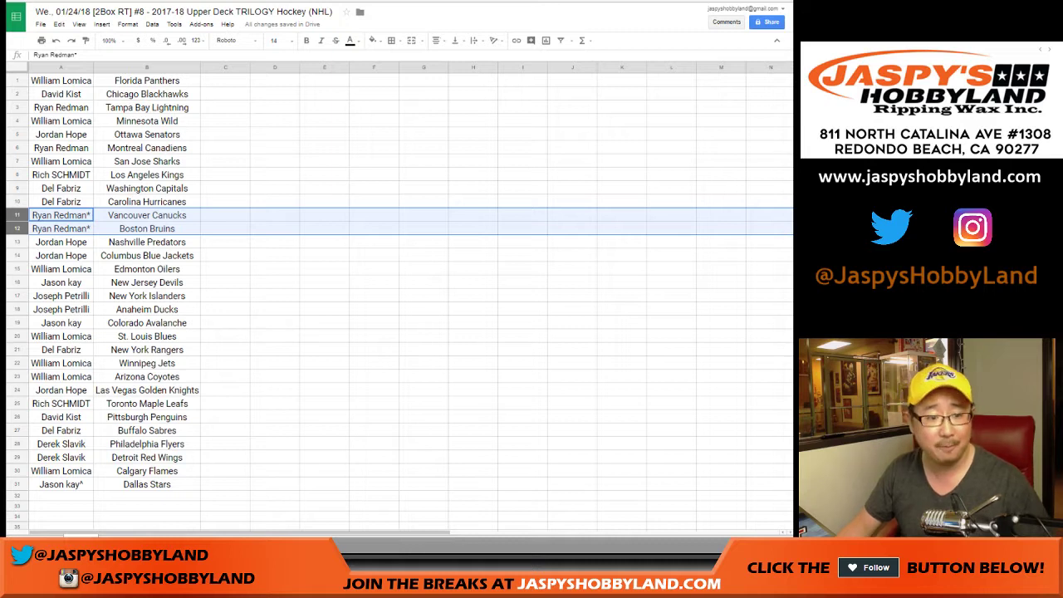
click(17, 241)
key(shift+Down)
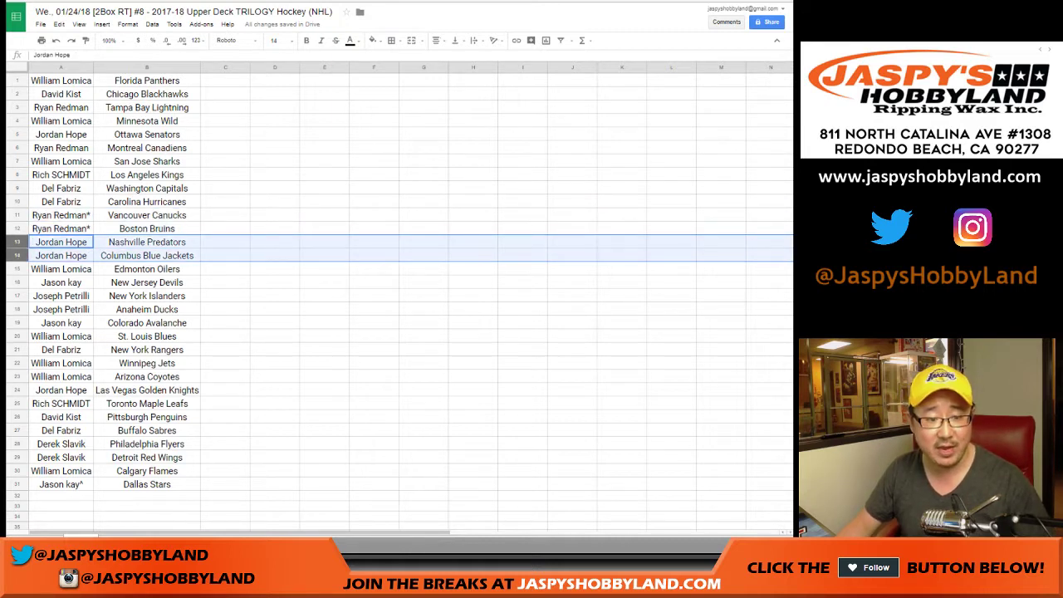
click(16, 269)
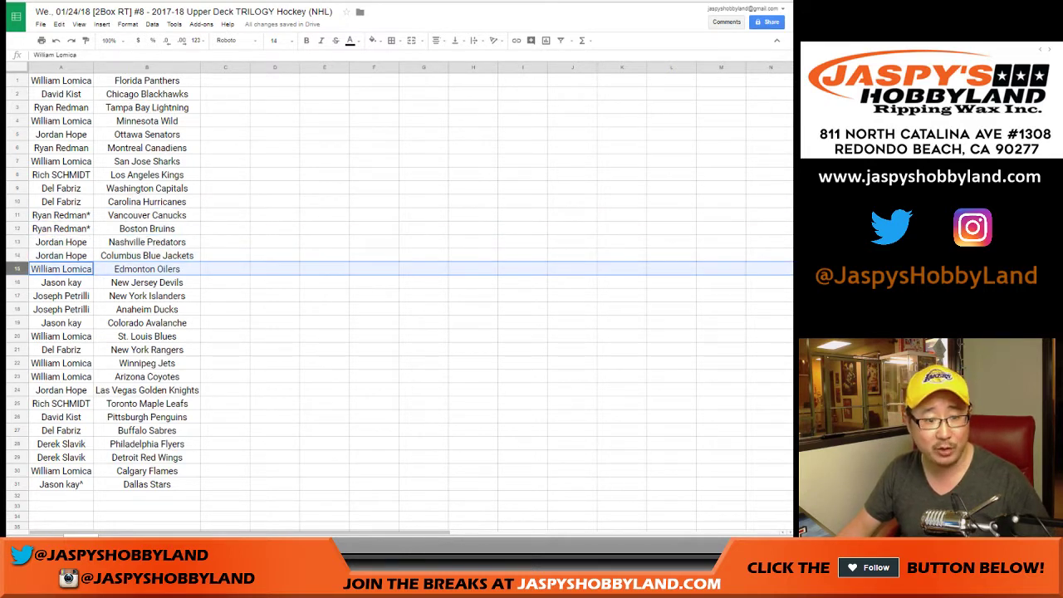
click(17, 283)
click(16, 296)
key(shift+Down)
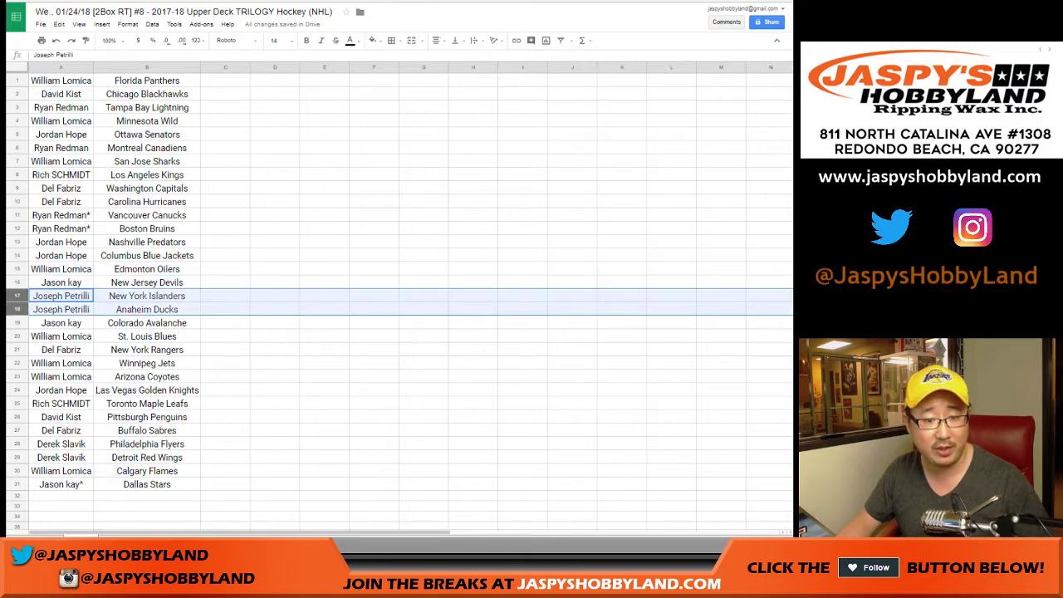
click(17, 322)
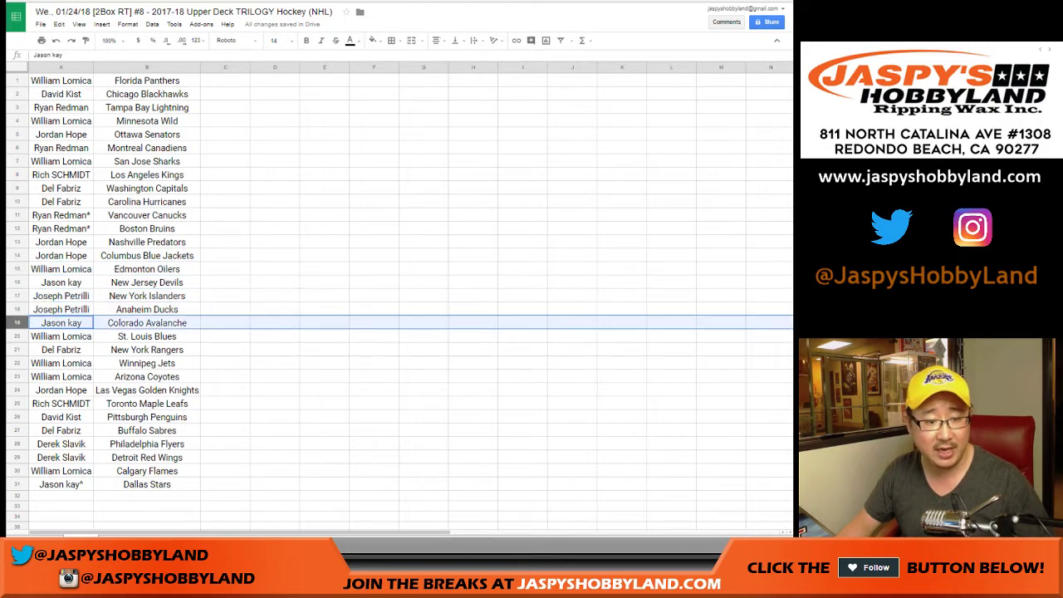
click(16, 336)
scroll(399, 299, down, 3)
click(16, 255)
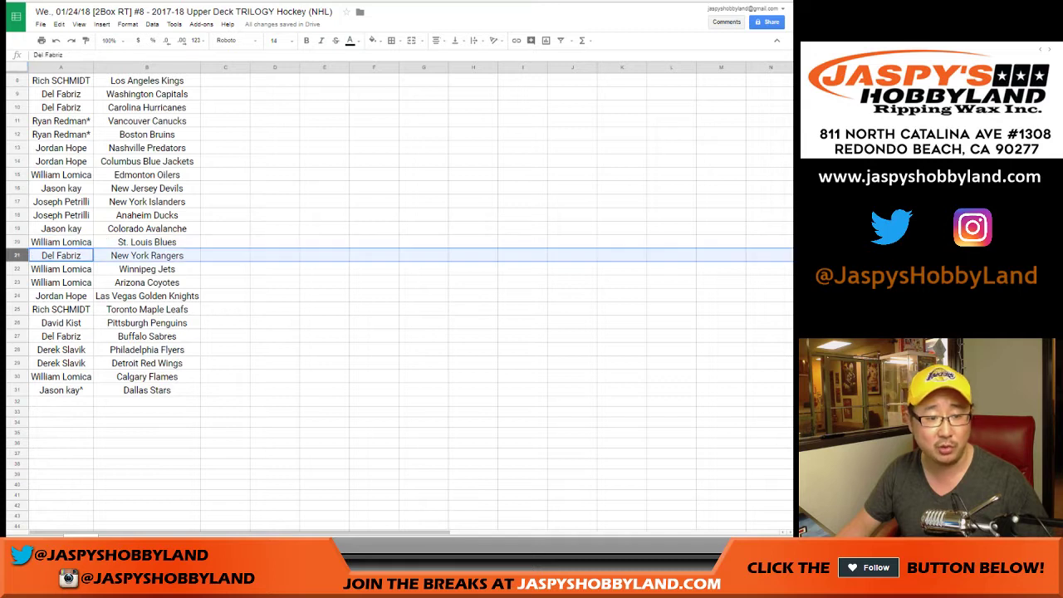
click(17, 268)
shift+click(17, 282)
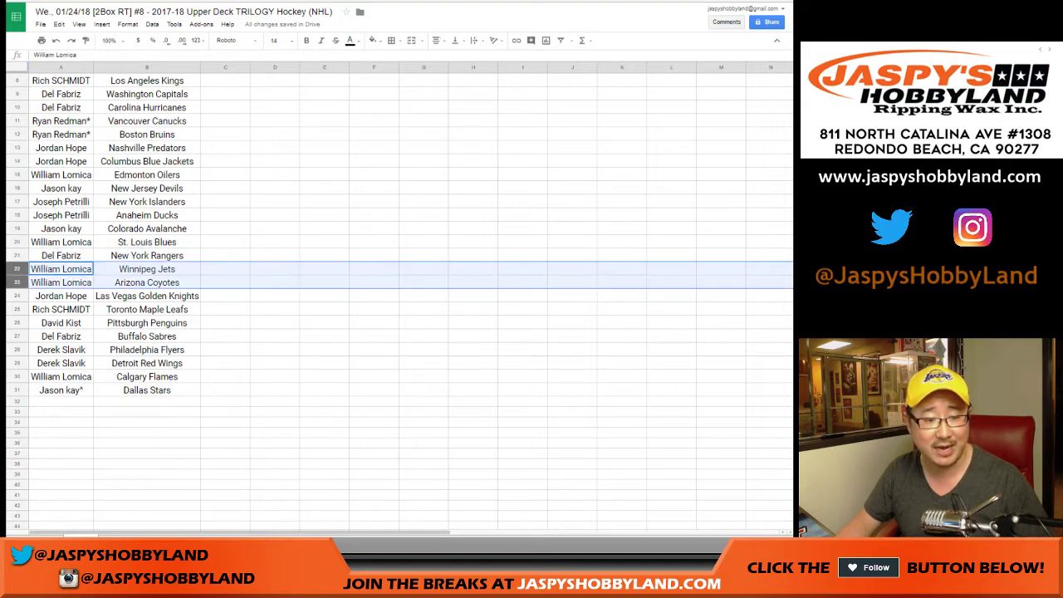
click(17, 296)
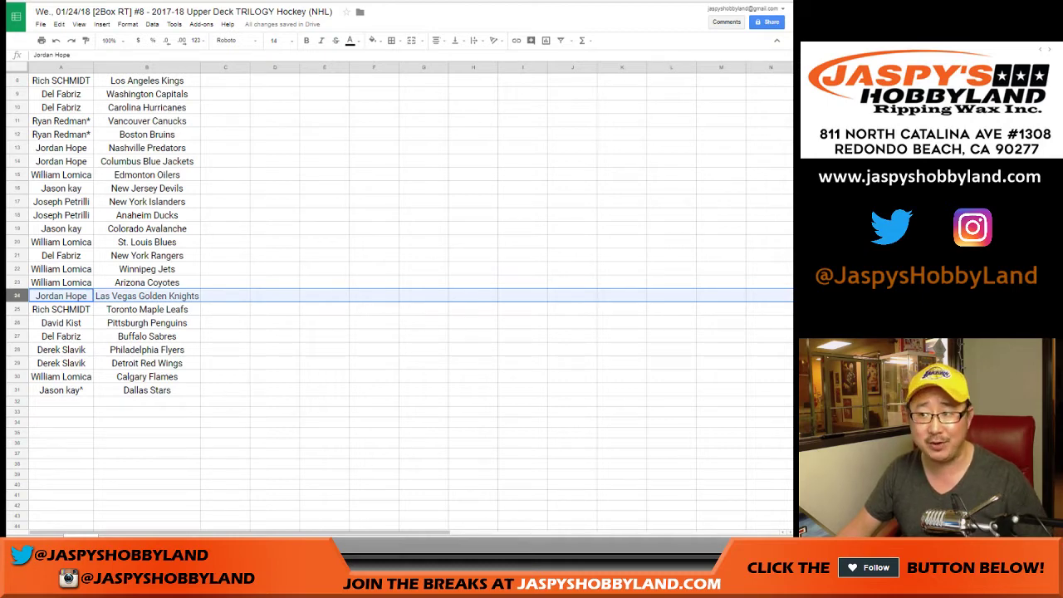
click(61, 309)
scroll(399, 299, down, 3)
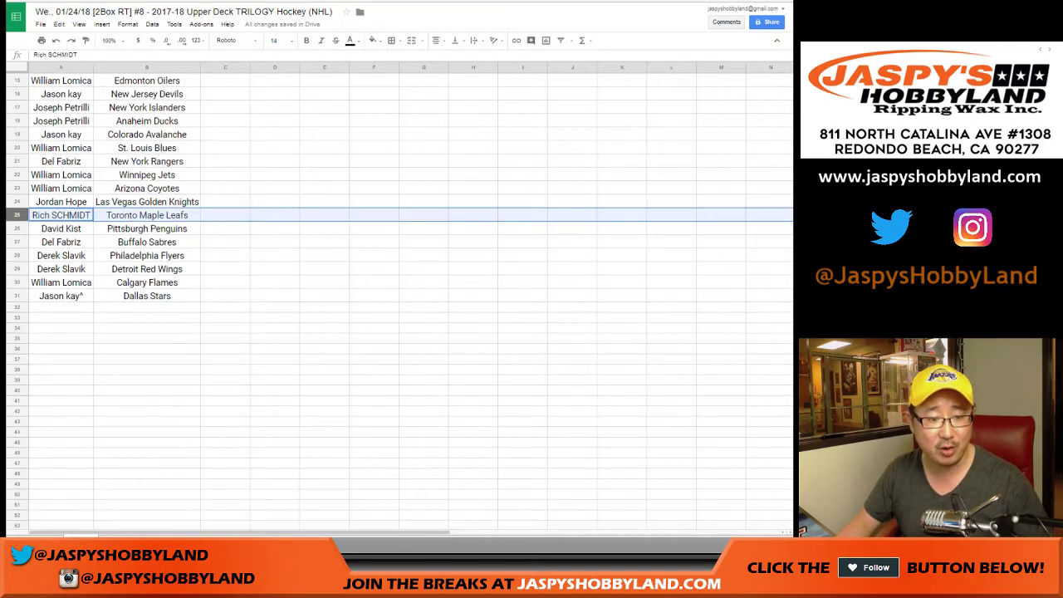
click(17, 229)
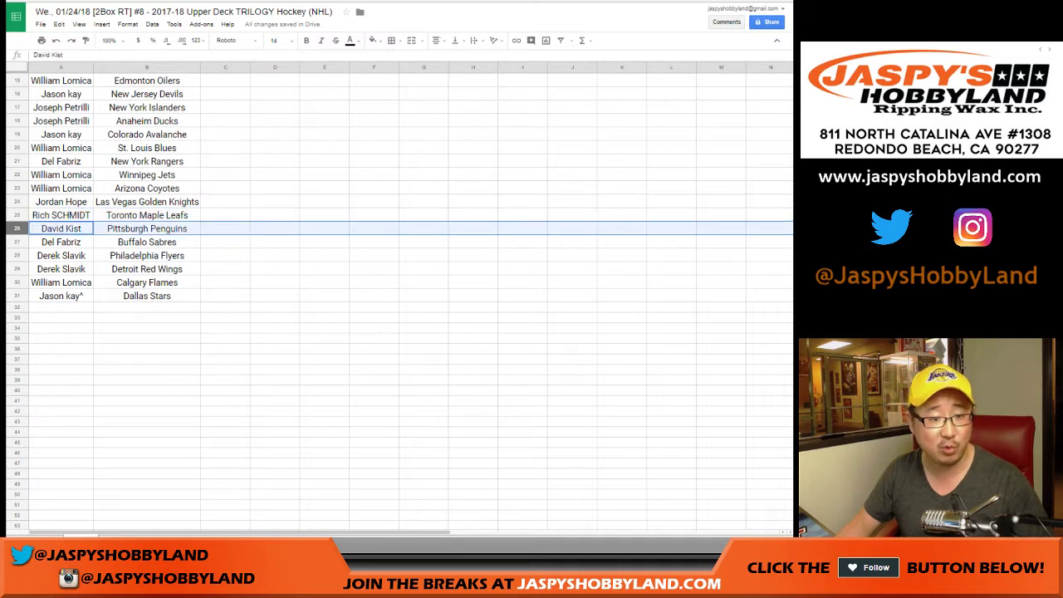
click(16, 242)
click(17, 255)
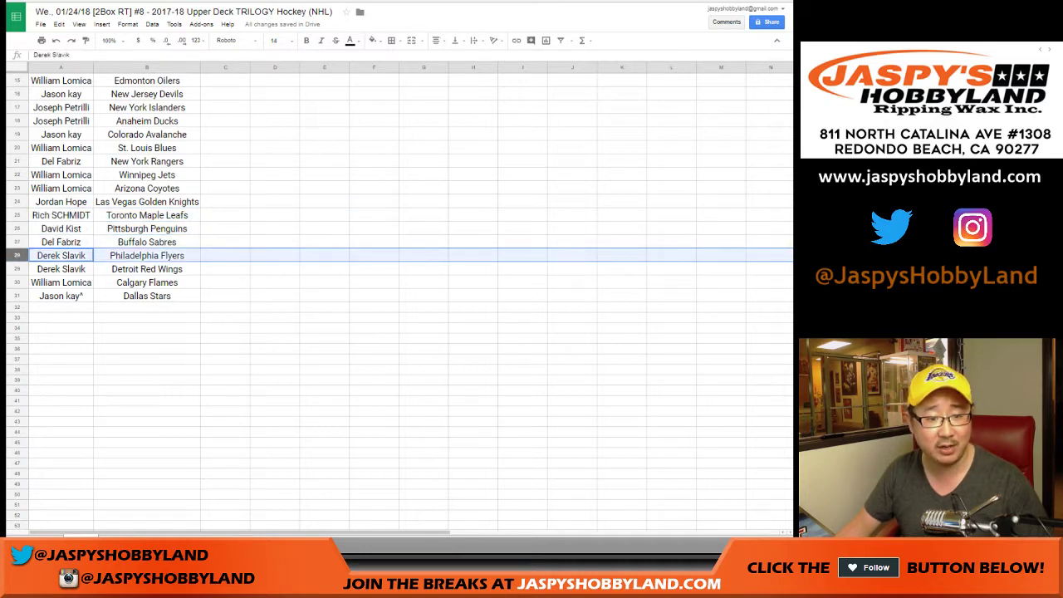
shift+click(17, 269)
click(16, 282)
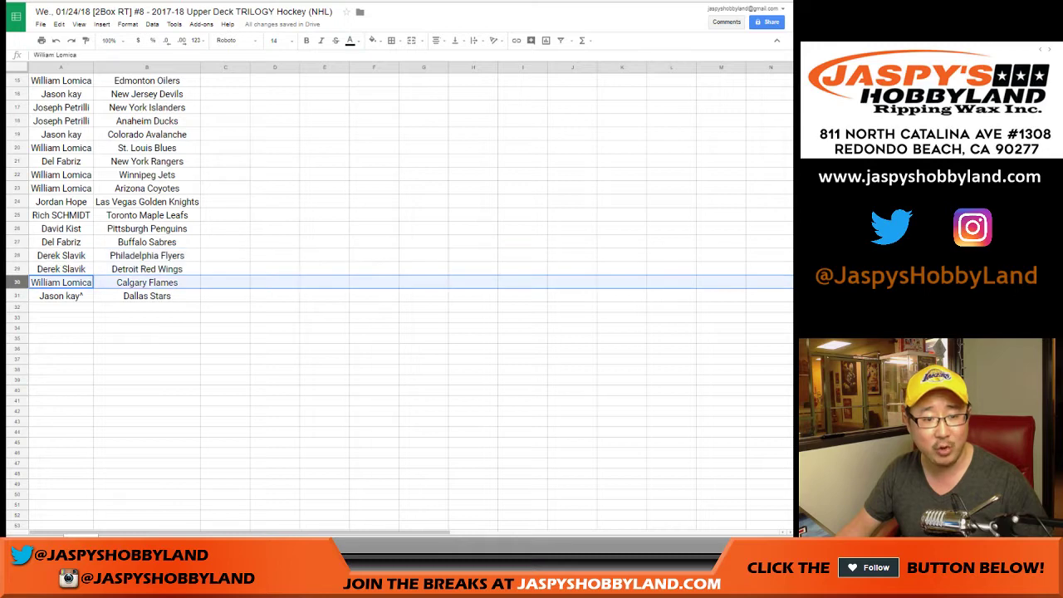
click(17, 296)
scroll(399, 291, up, 5)
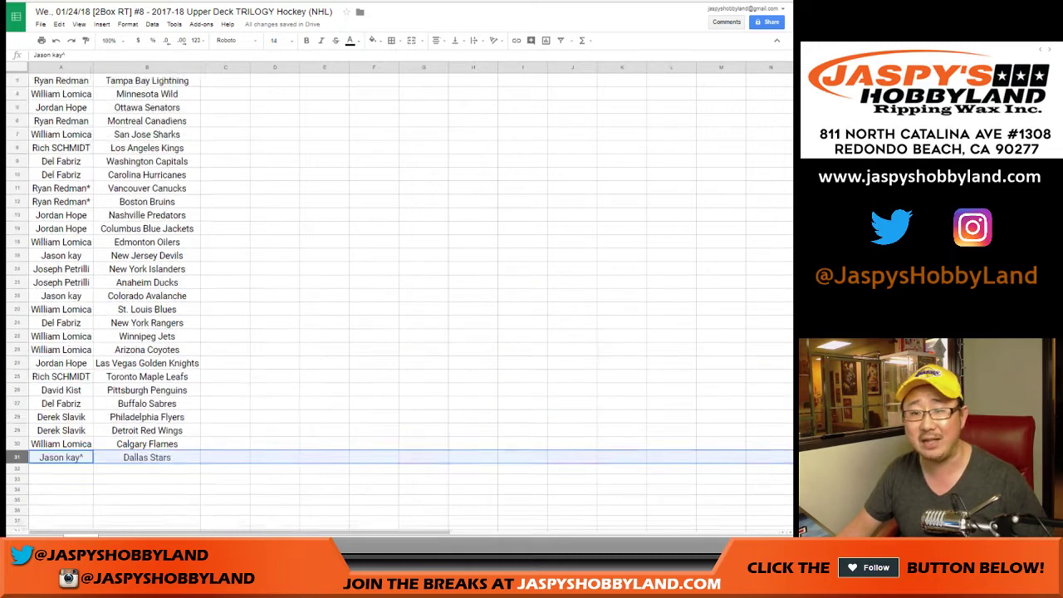
Sort the sheet A→Z by the team column in B and check the sorted rows.
click(147, 66)
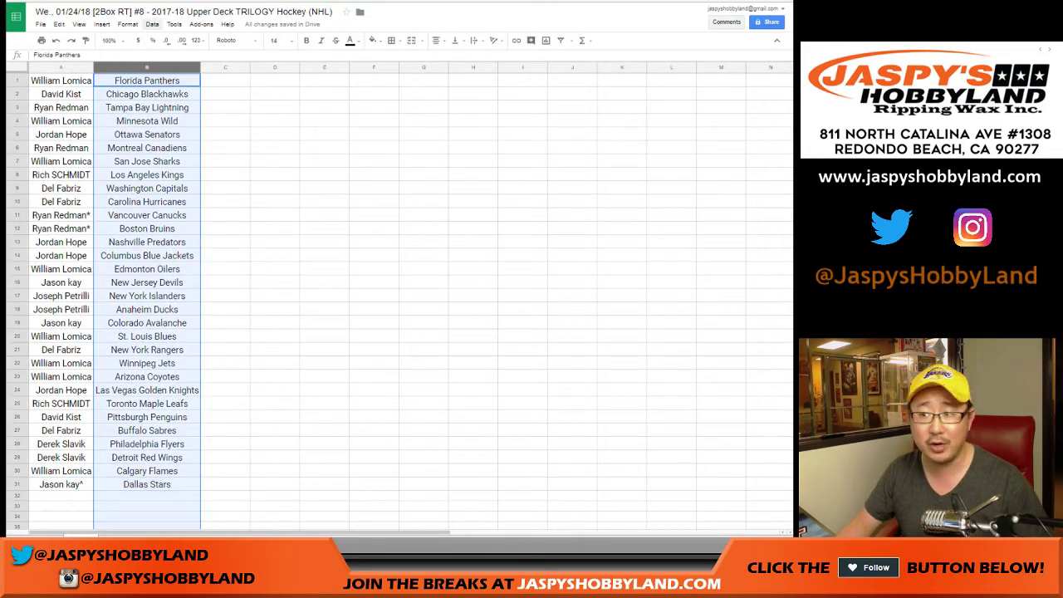
click(152, 23)
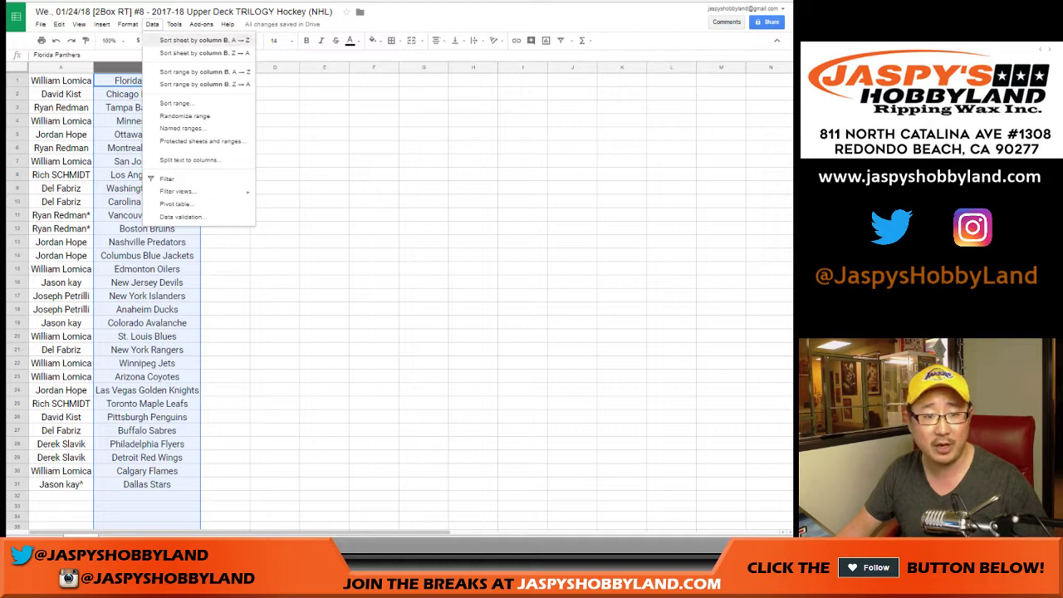
click(204, 39)
click(61, 81)
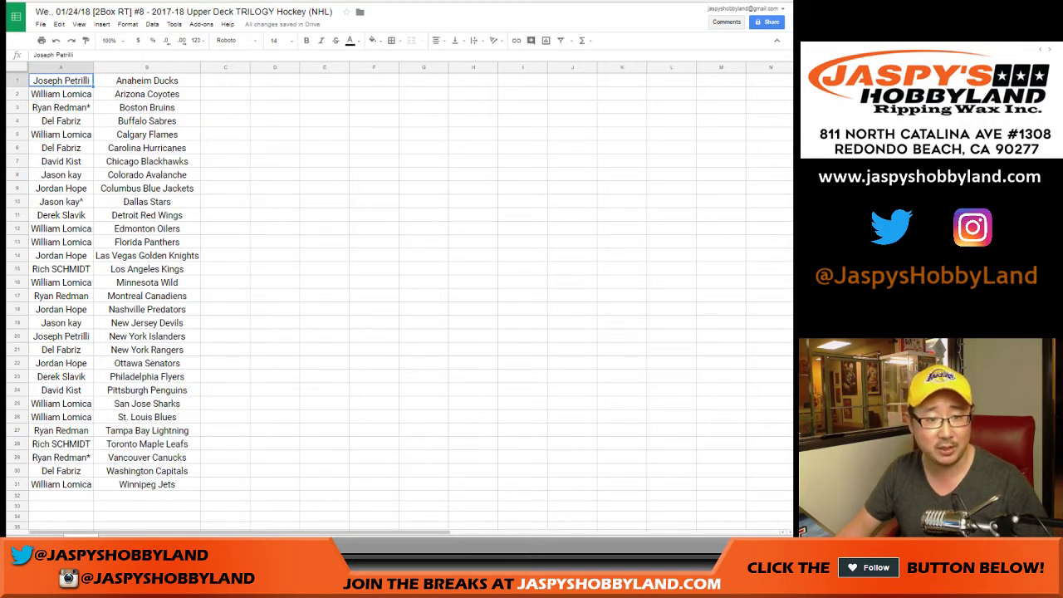
click(16, 108)
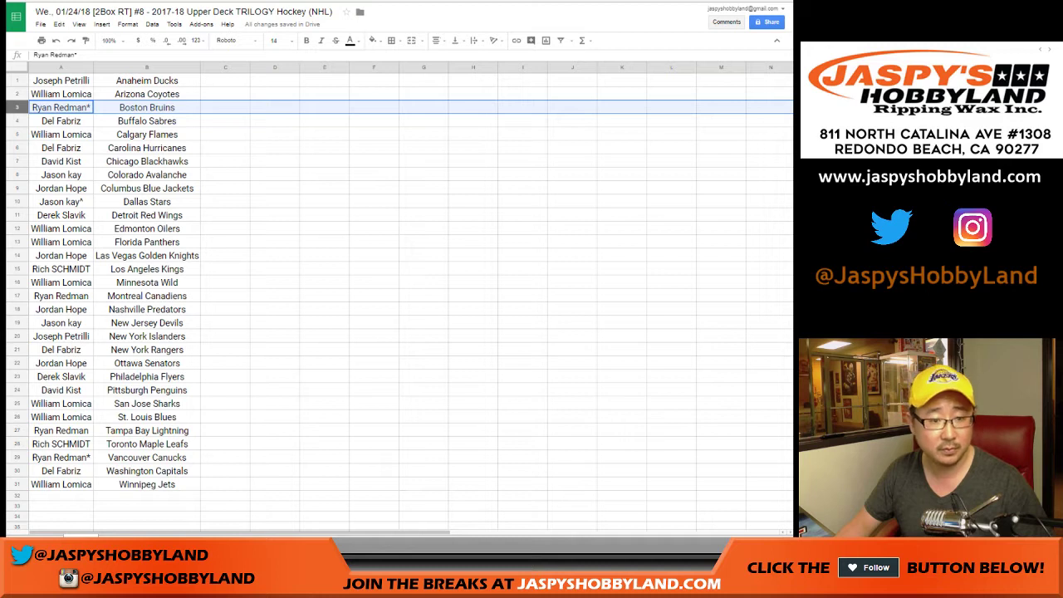
ctrl+click(17, 268)
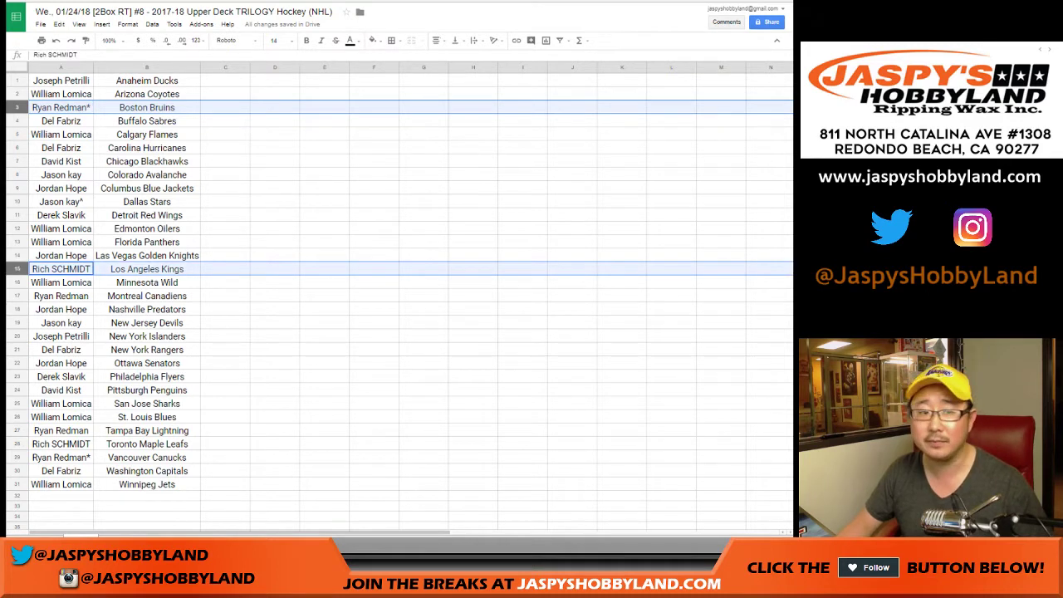
click(61, 81)
Apply all borders to the A1:B31 table and open the print settings.
key(ctrl+a)
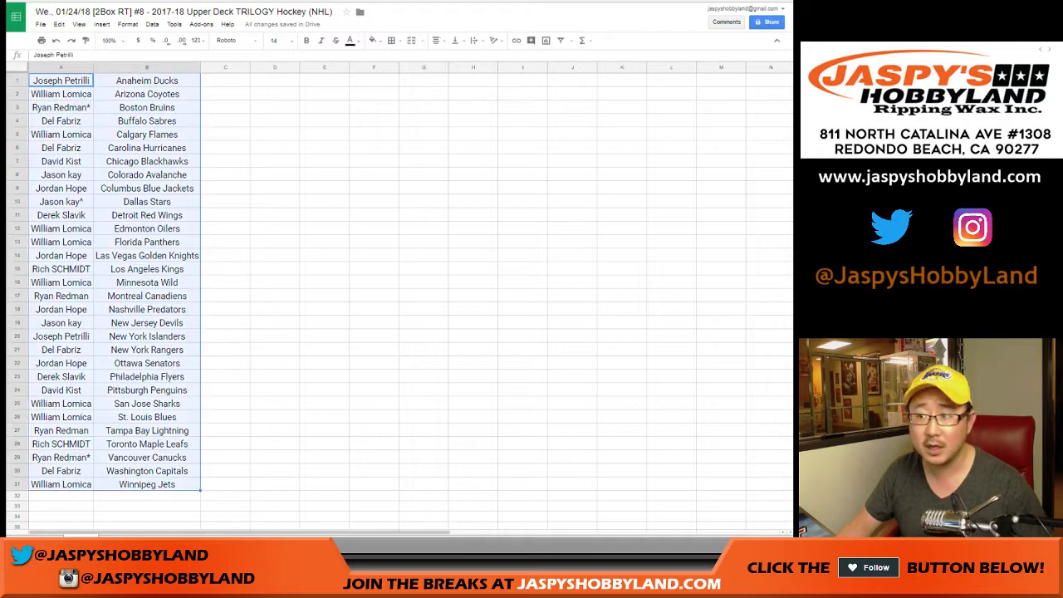
click(391, 39)
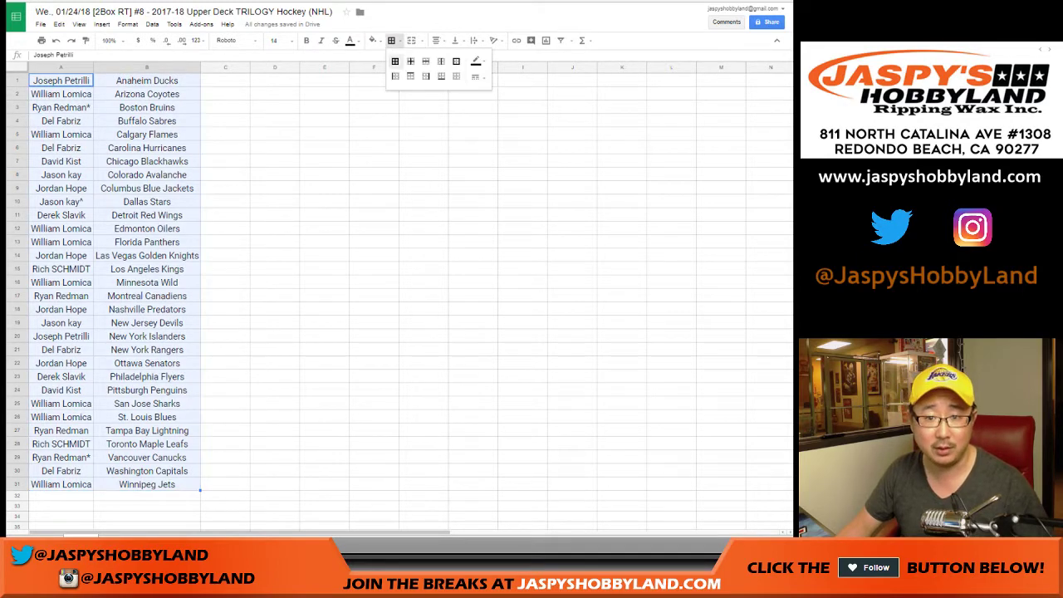
click(397, 62)
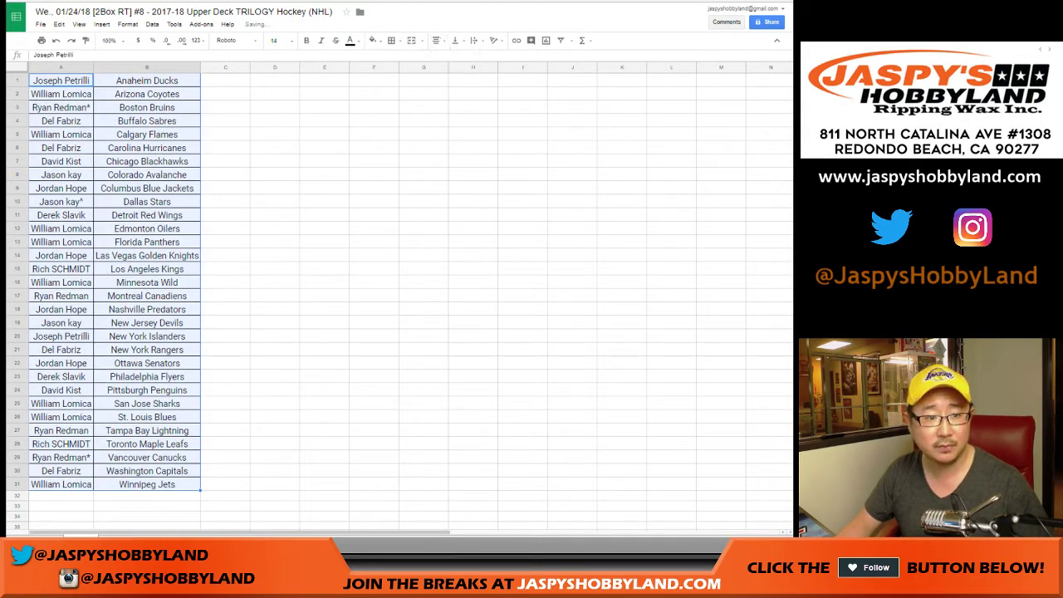
click(42, 40)
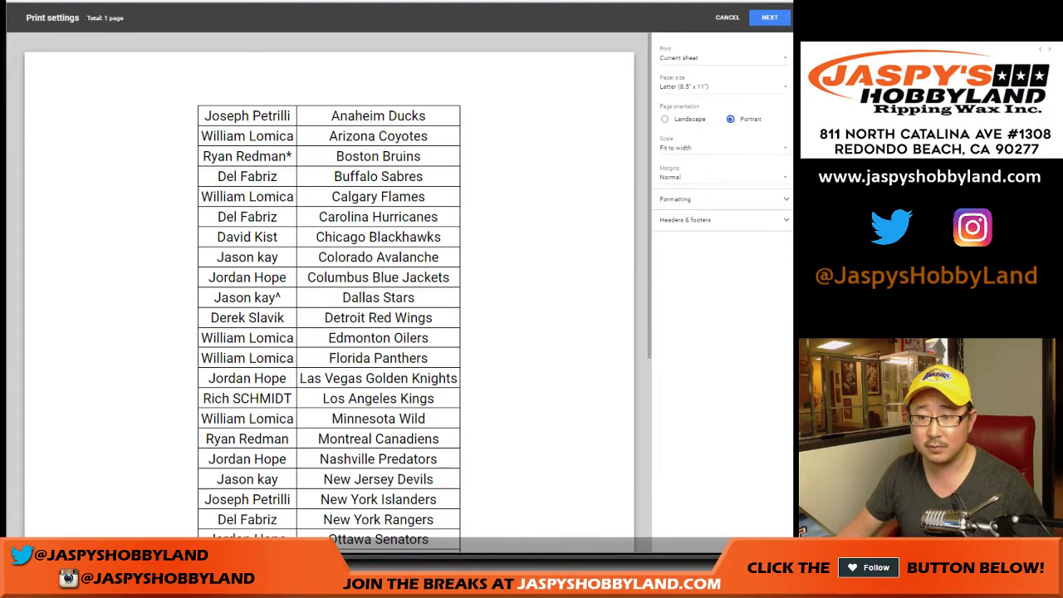
Print the table with the workbook title added to the page header.
click(686, 220)
click(663, 250)
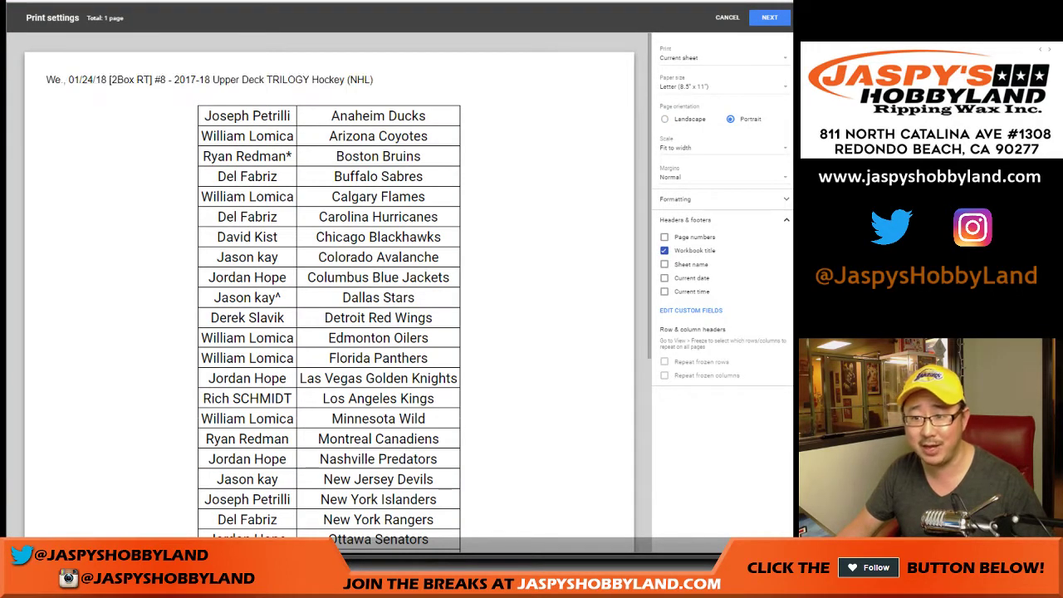
click(770, 16)
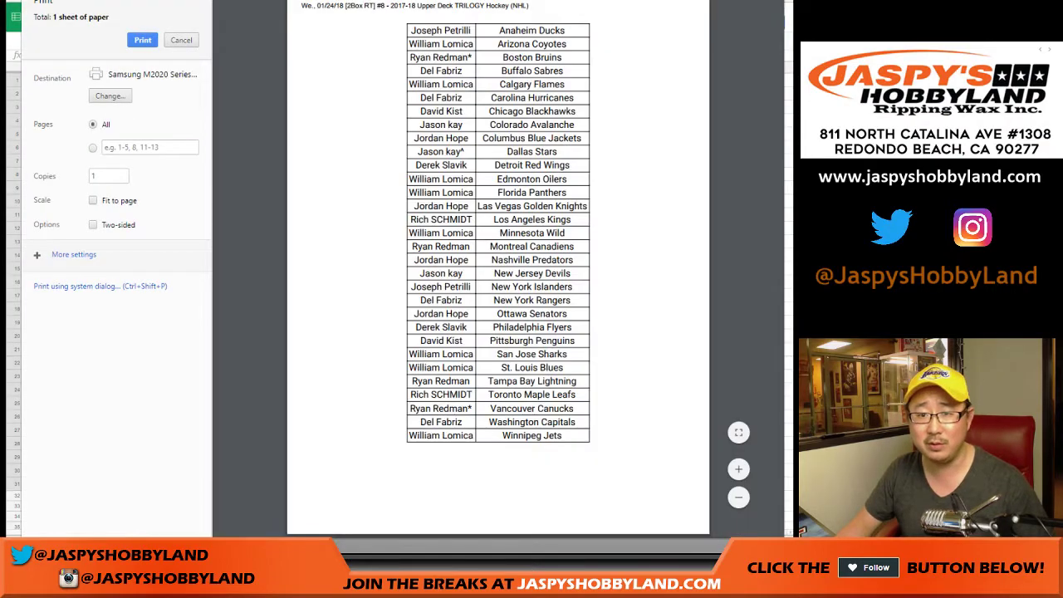
click(143, 40)
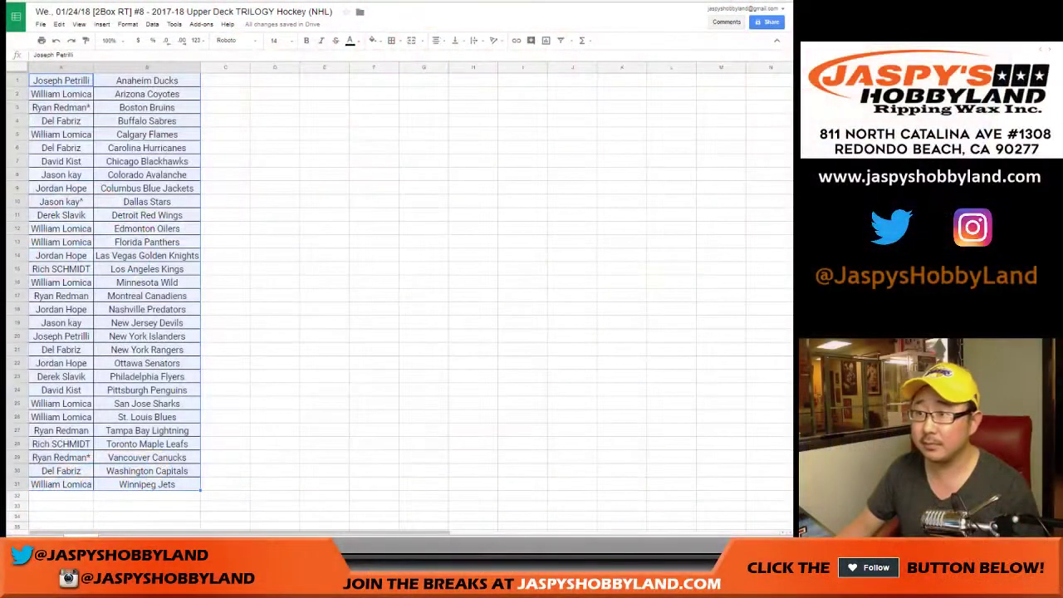
click(16, 81)
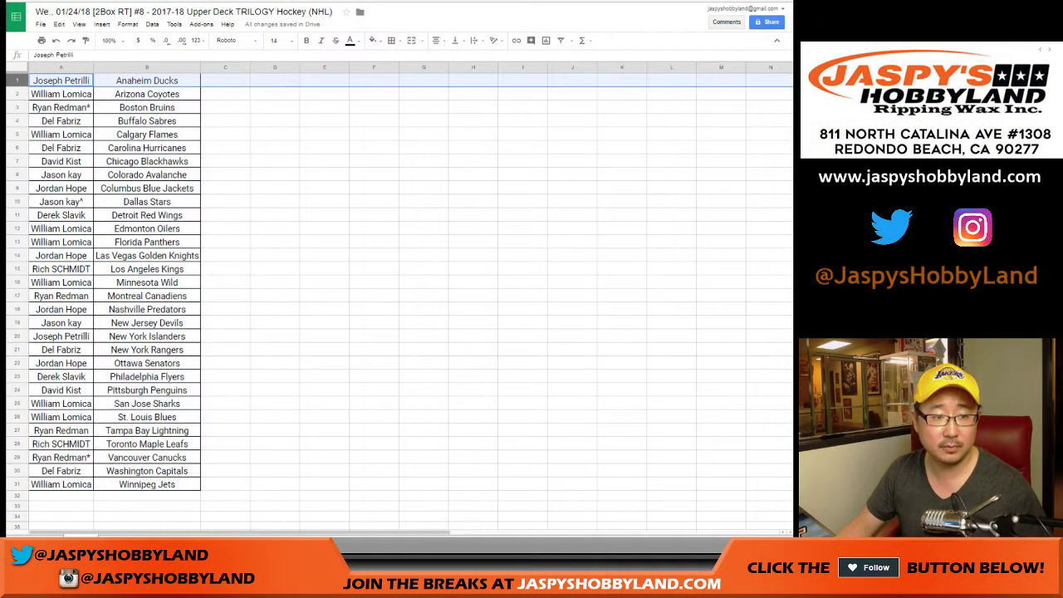
ctrl+click(17, 269)
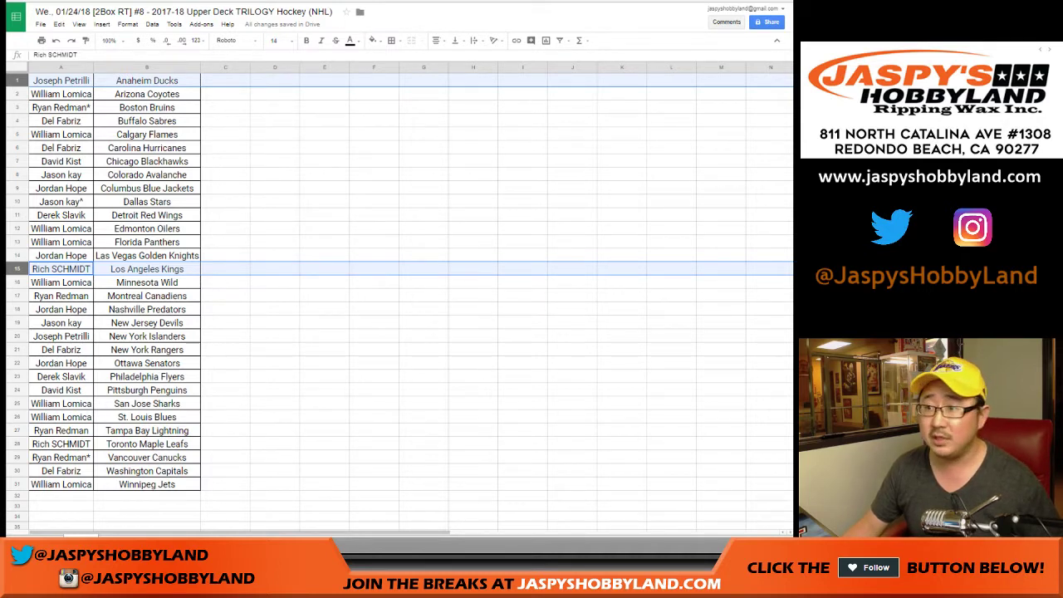
click(61, 471)
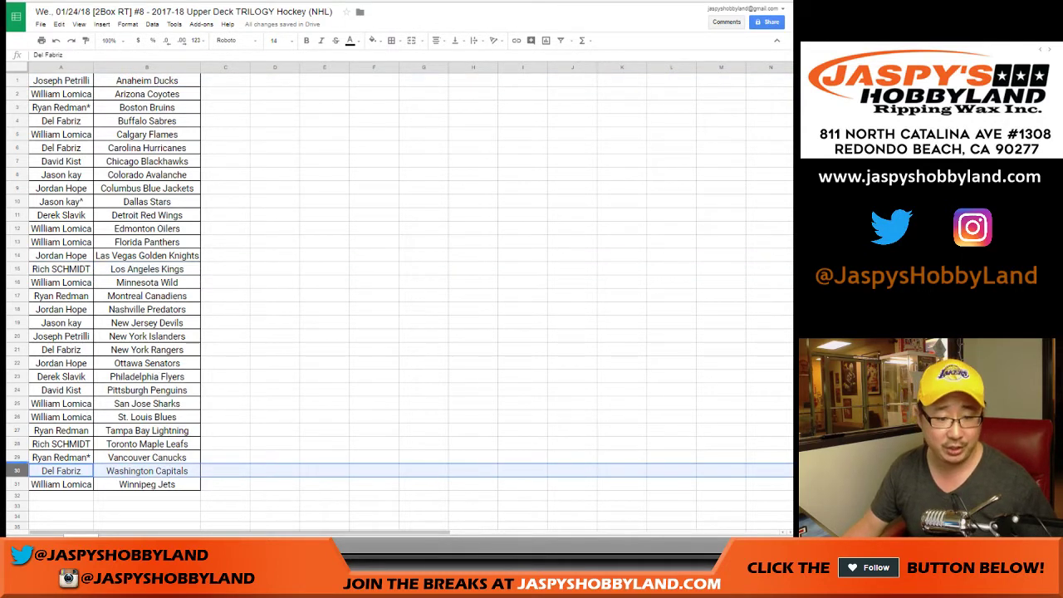
click(61, 458)
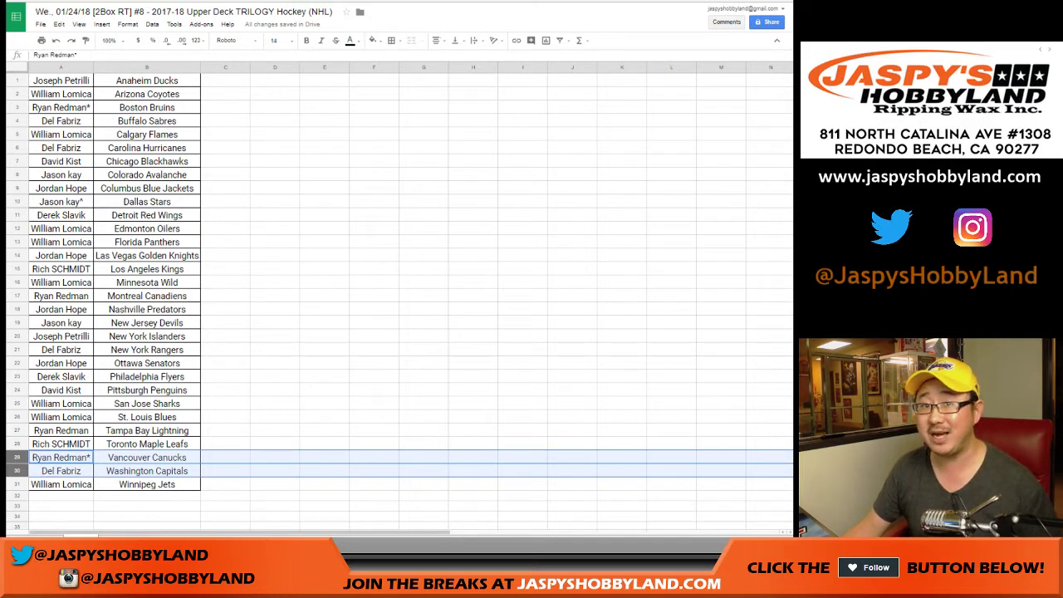
click(61, 471)
key(shift+space)
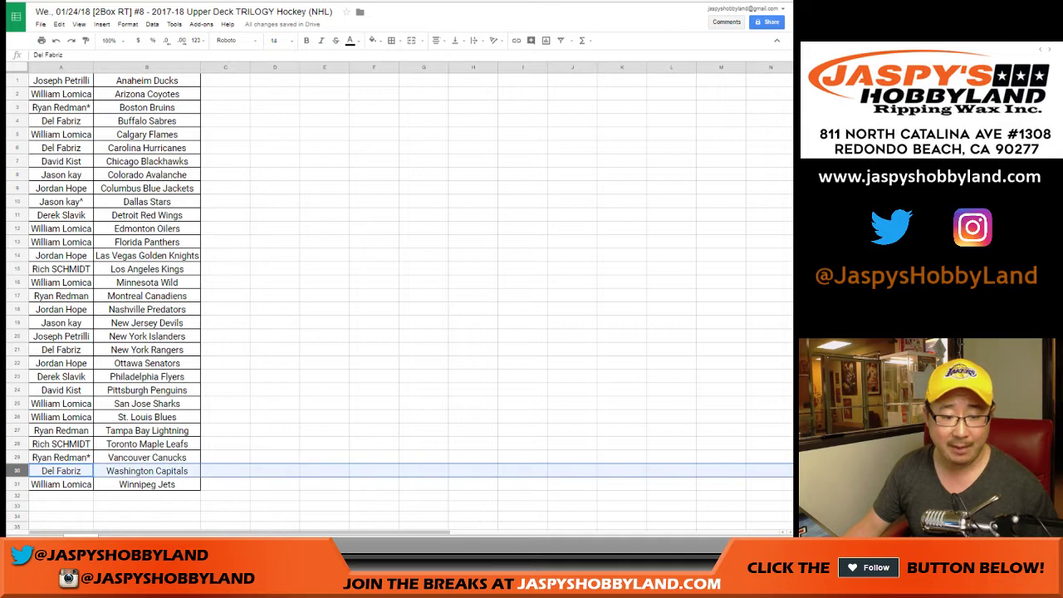
key(shift+Up)
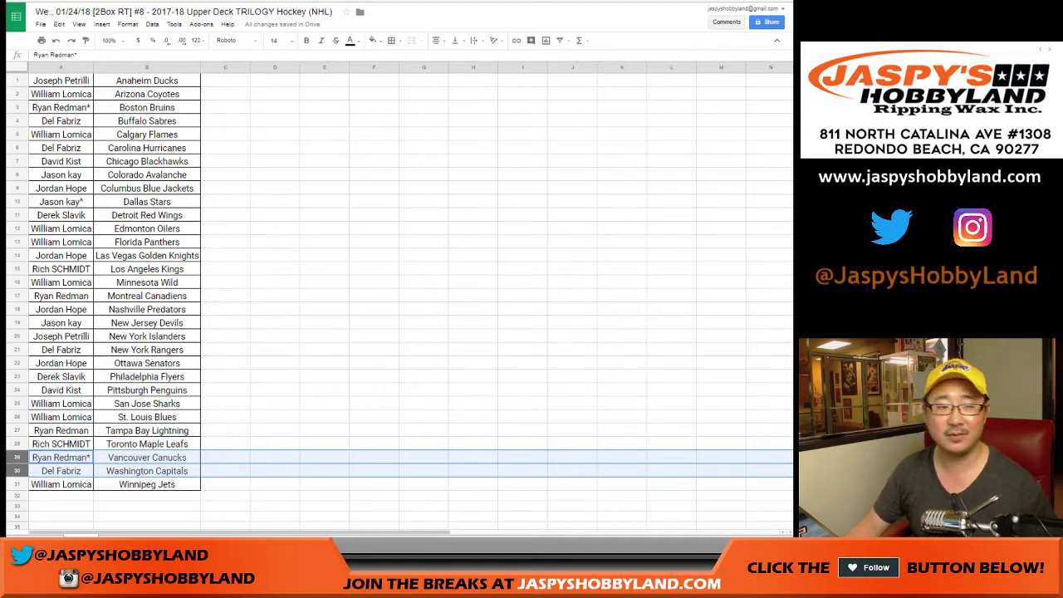
click(16, 80)
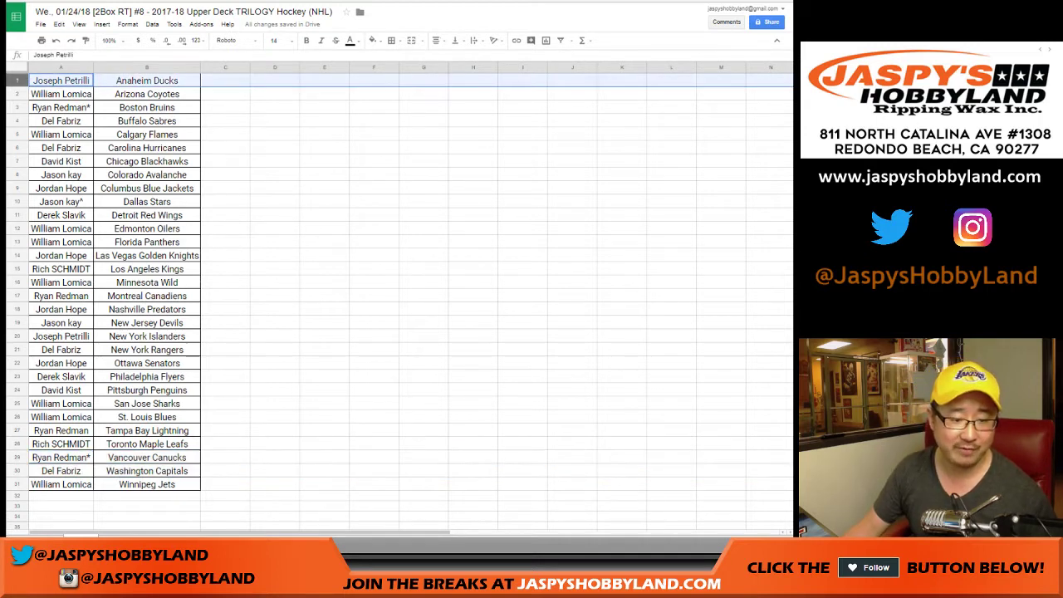
ctrl+click(16, 458)
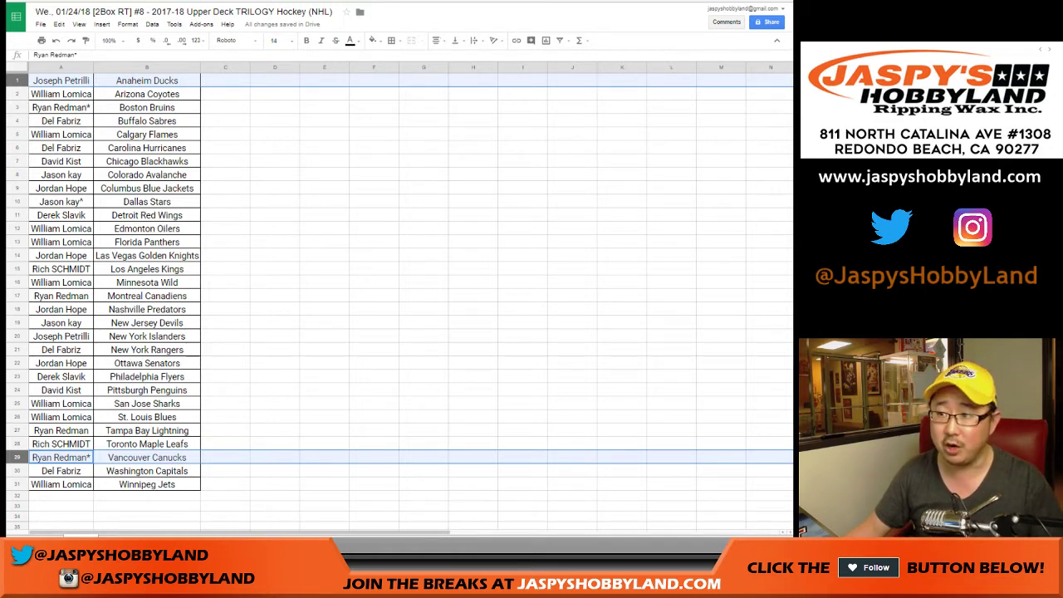
Move the A29 and A30 customer names into holding cells C29 and C30.
click(60, 457)
click(225, 457)
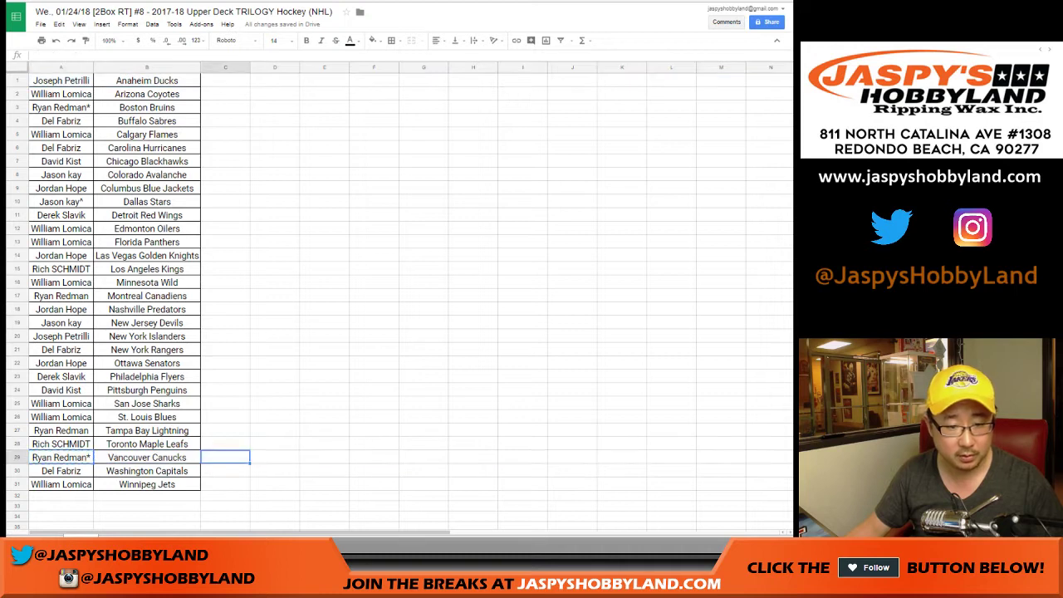
click(225, 471)
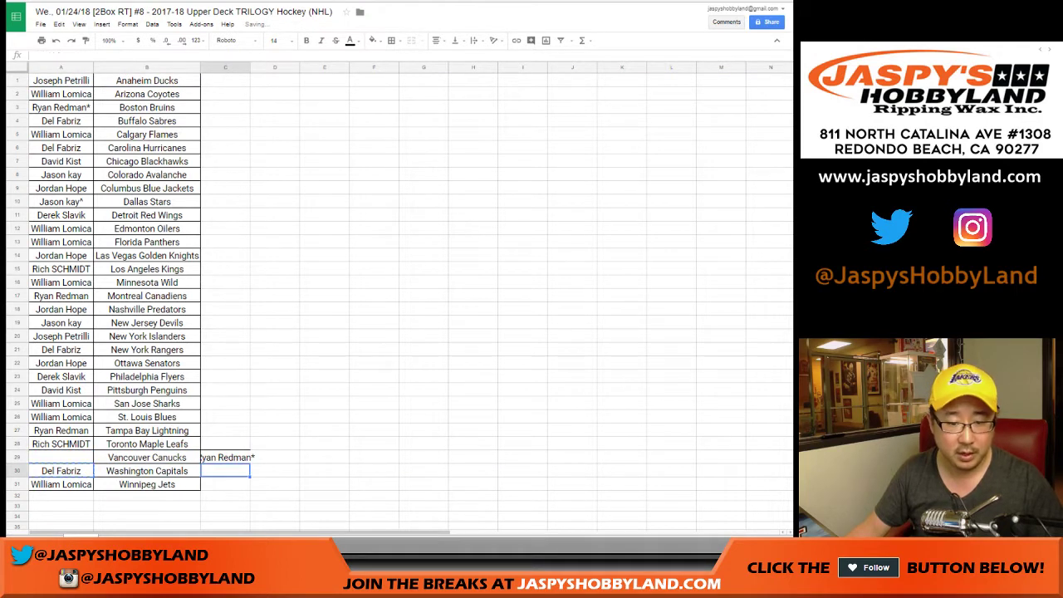
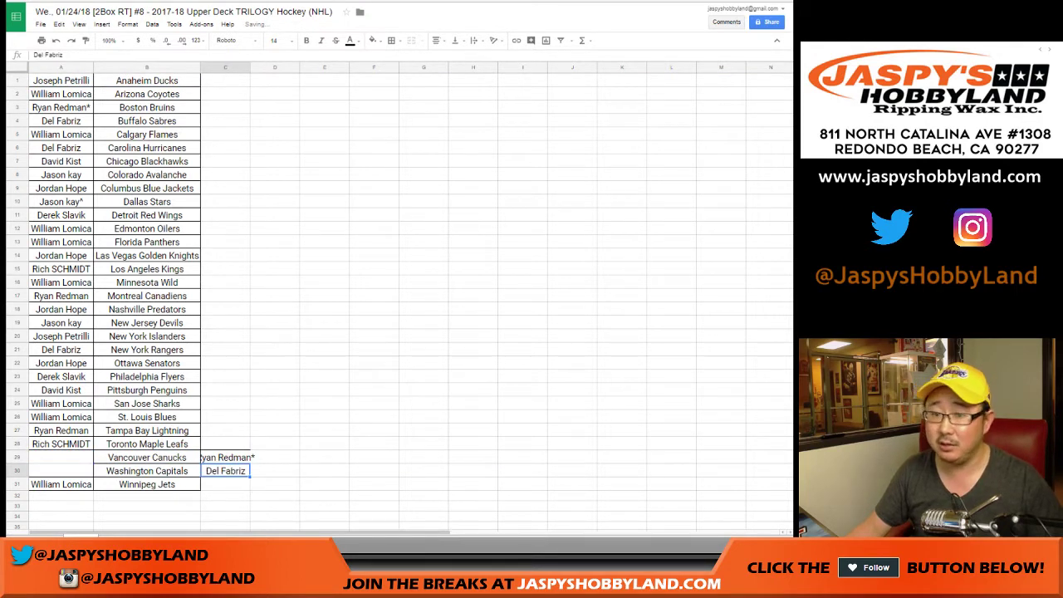
Put the C30 name into A29 and the C29 name into A30.
click(61, 457)
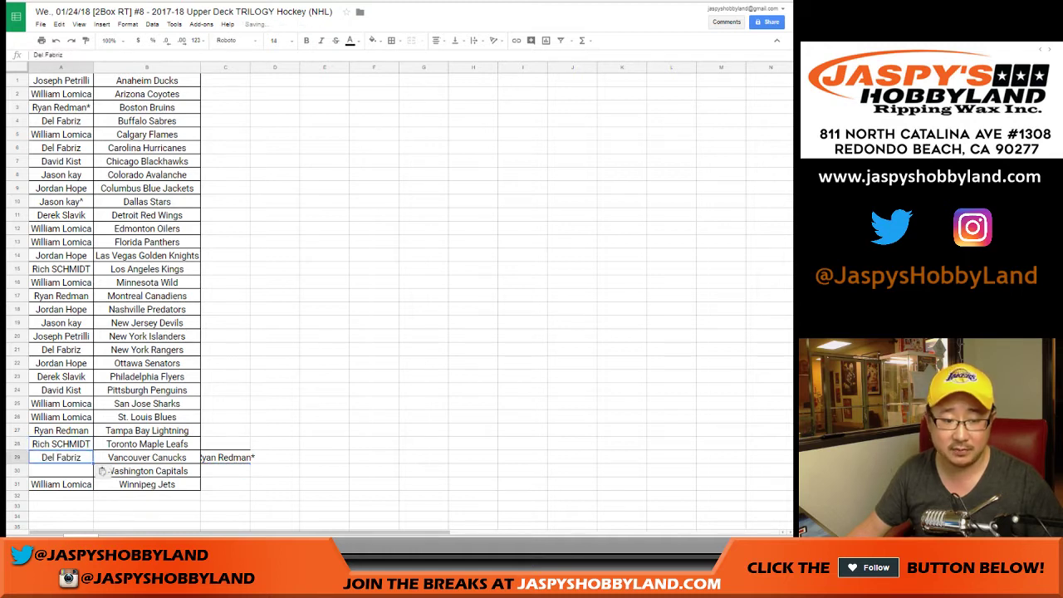
click(225, 458)
key(ctrl+x)
click(60, 471)
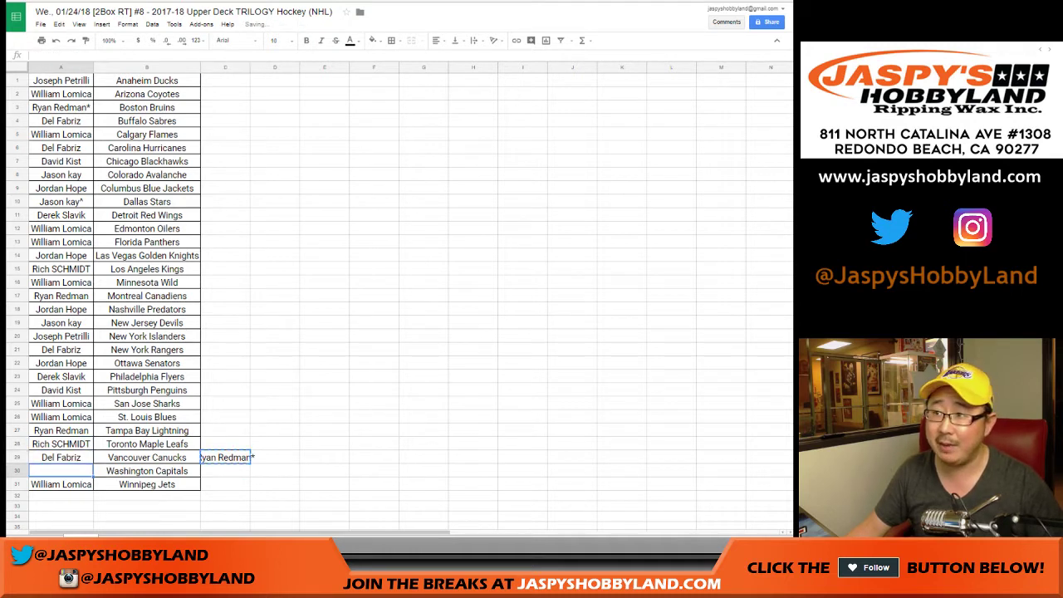
key(ctrl+v)
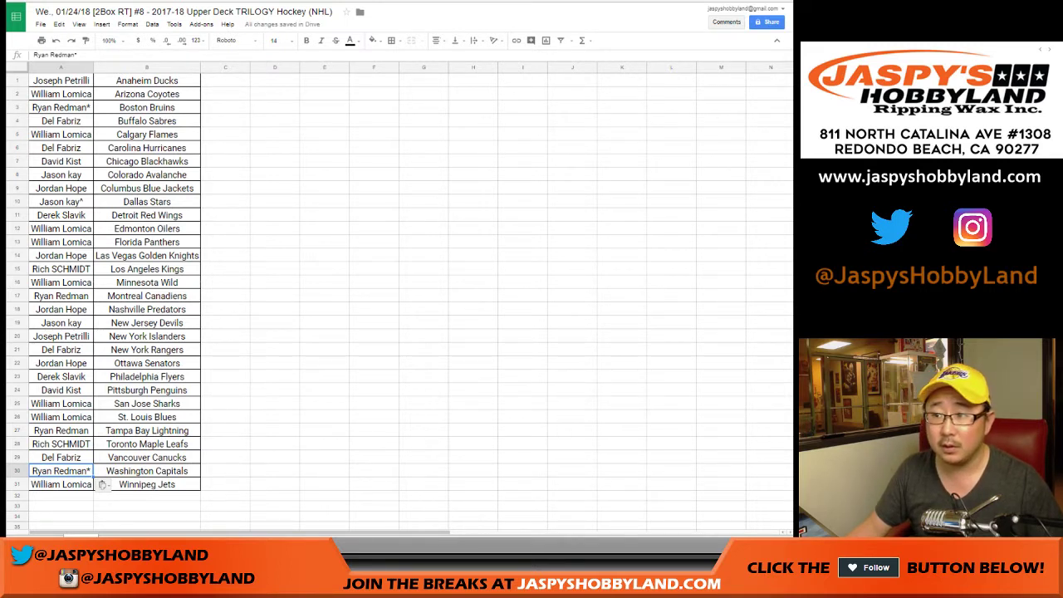
key(ctrl+a)
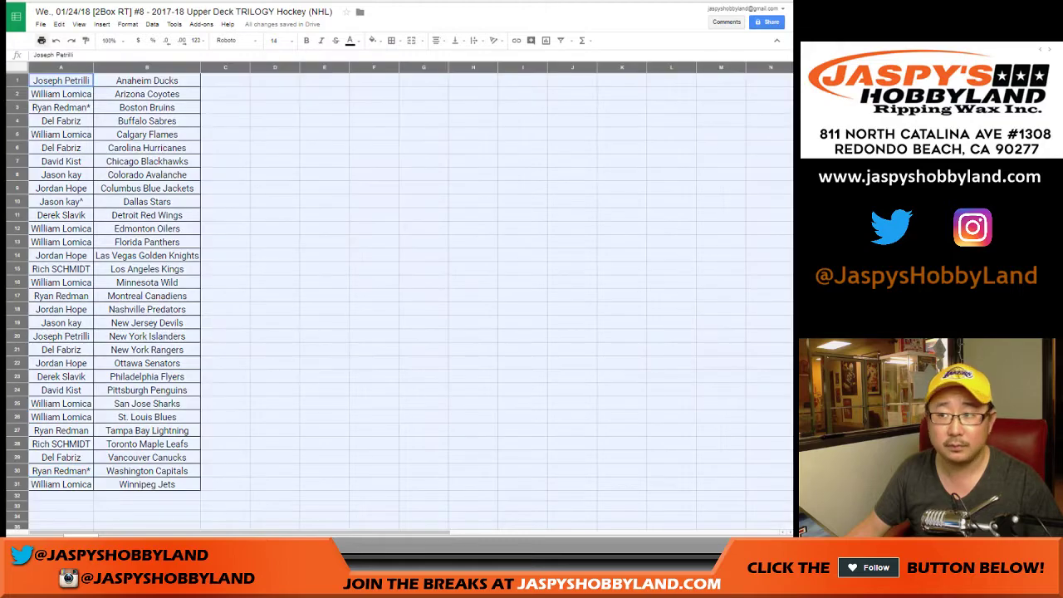
Print the corrected names-and-teams table again using Ctrl+P with the same settings.
key(ctrl+p)
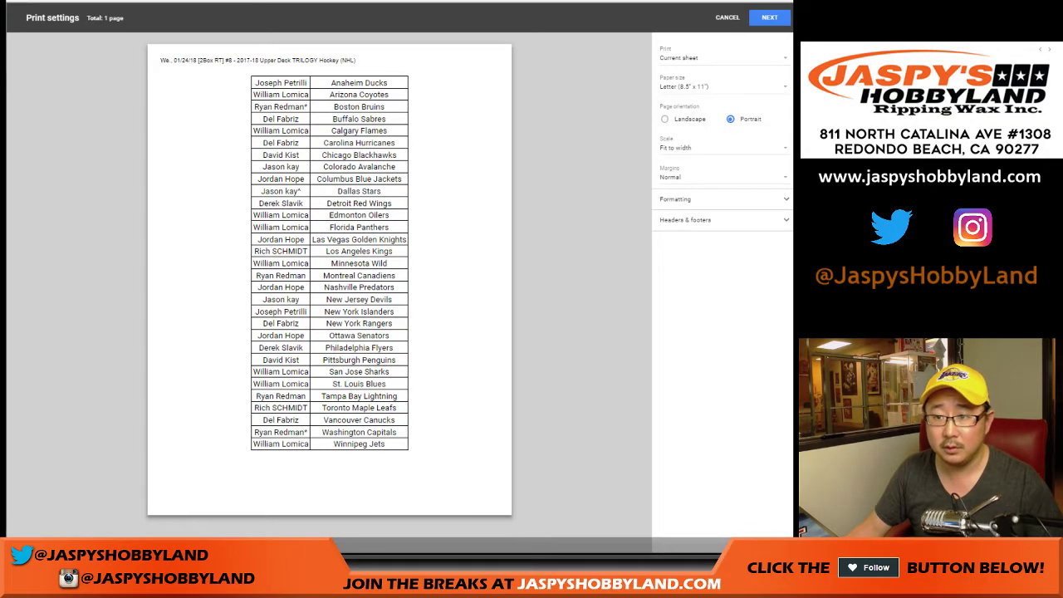
key(Return)
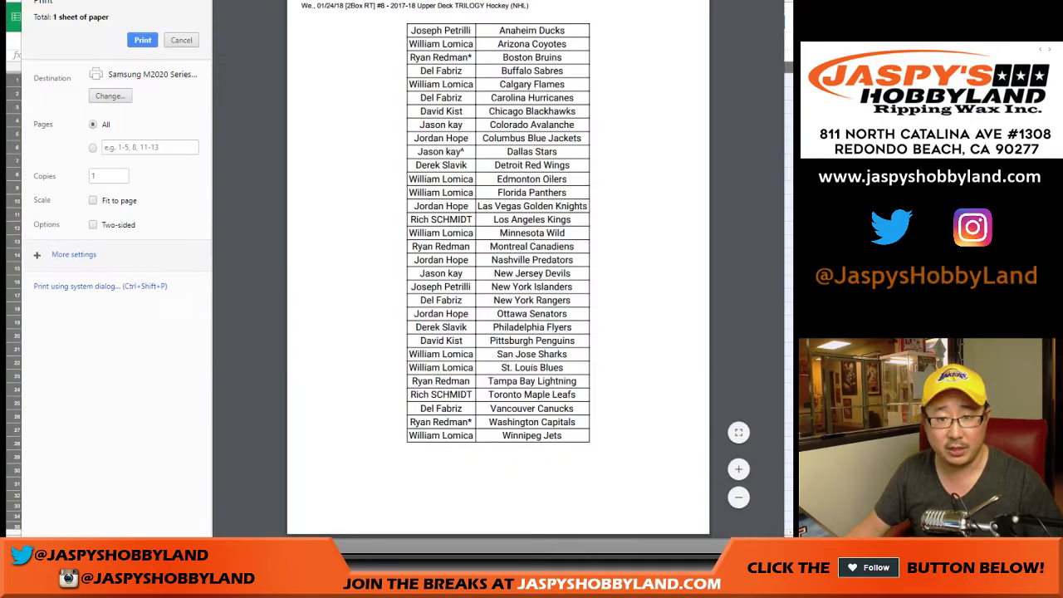
key(Return)
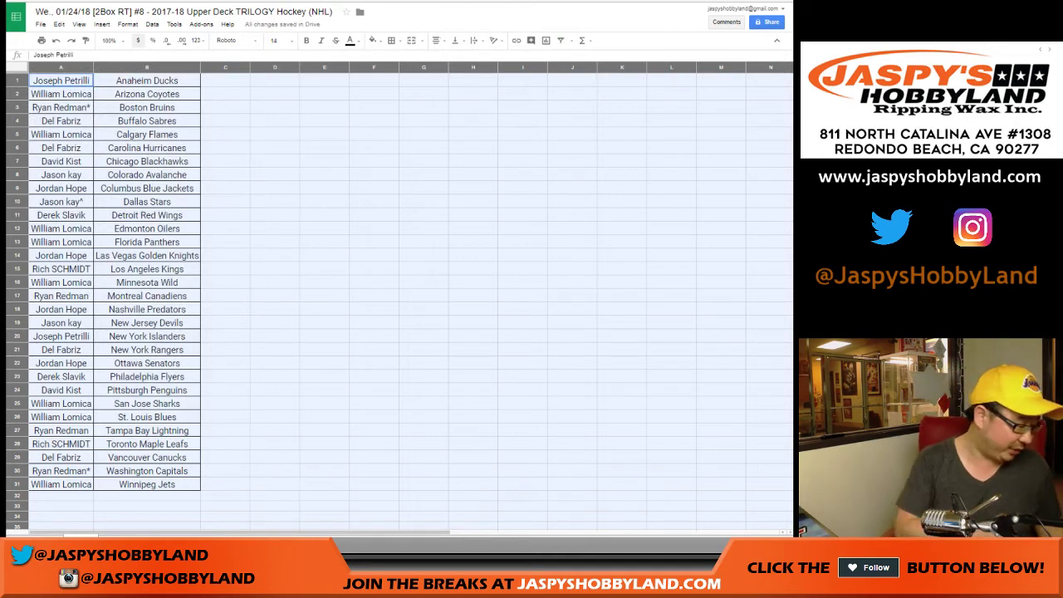